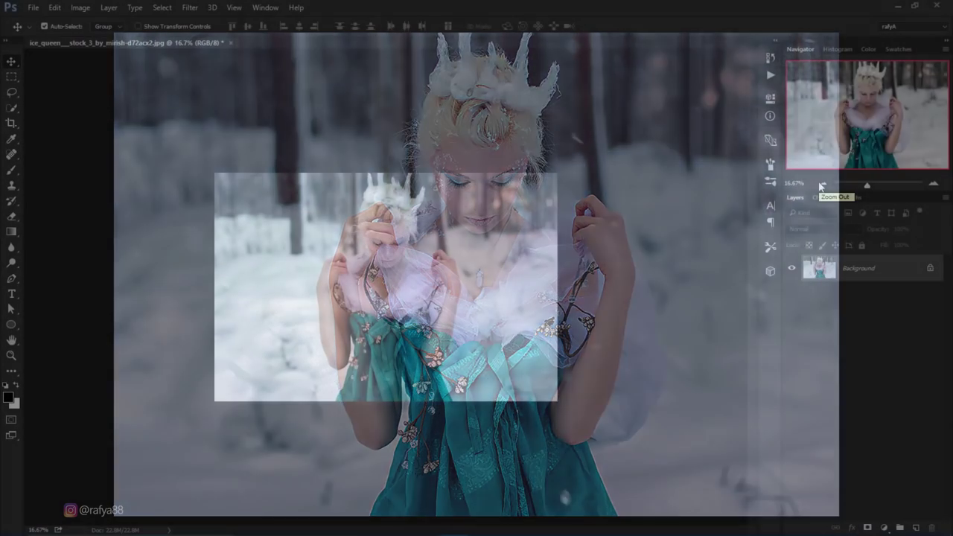
Step: Zoom the ice queen photo view from 16.7% to 25% with the Navigator panel
left_click(933, 184)
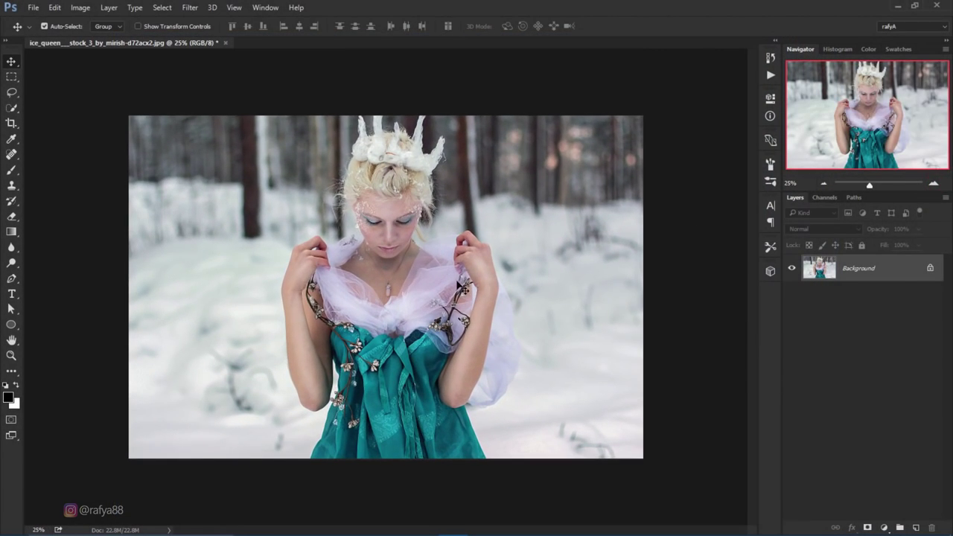
Step: Use Image Size to set the width to 1000 pixels, making the photo 1000 × 667 px
left_click(81, 8)
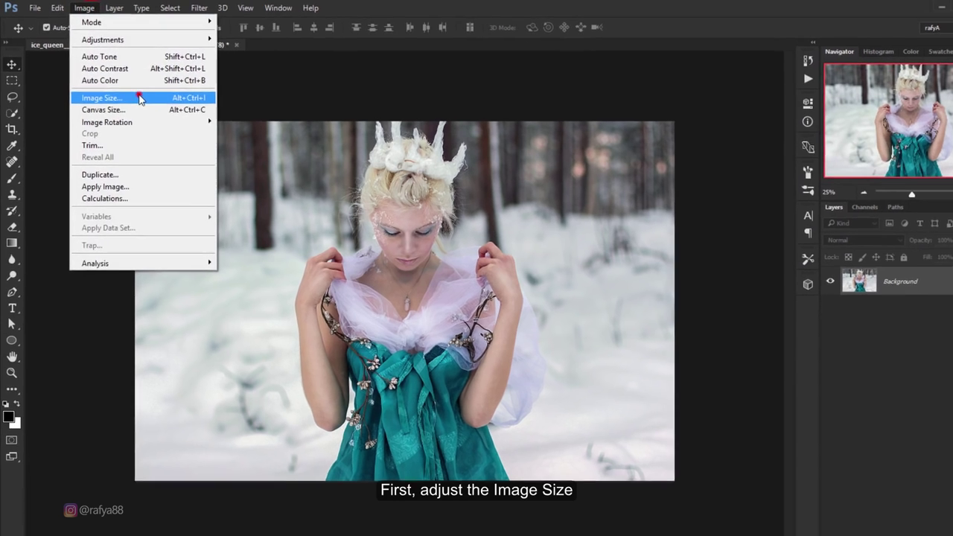
left_click(134, 95)
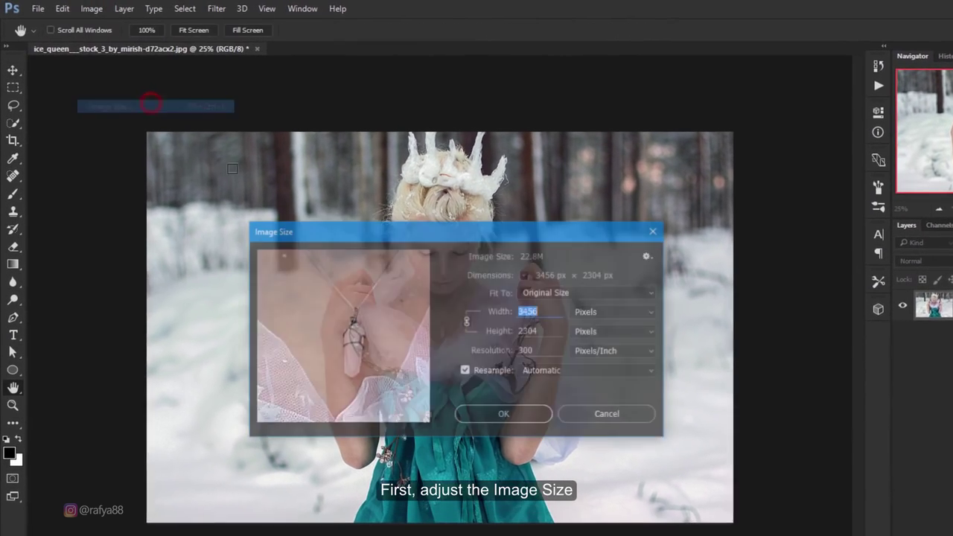
double_click(558, 322)
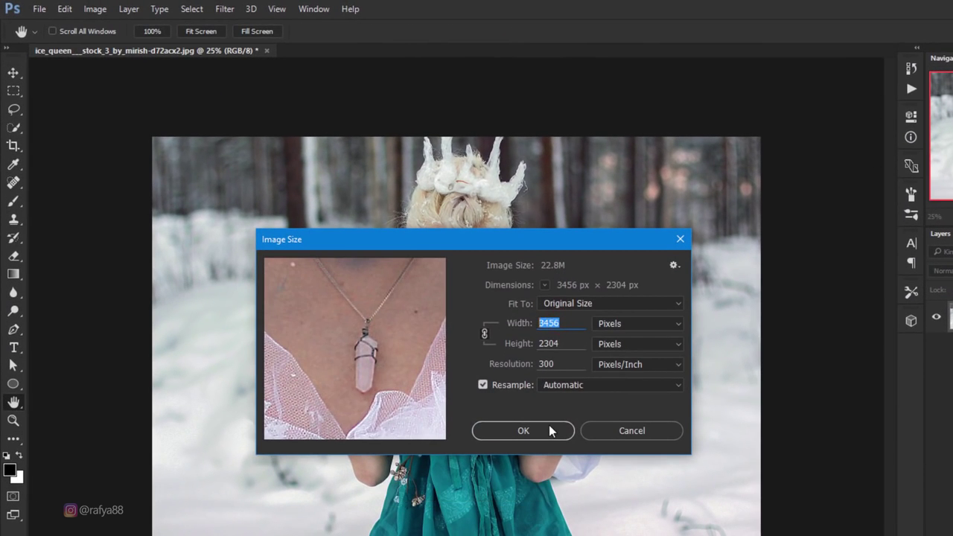
type("1000")
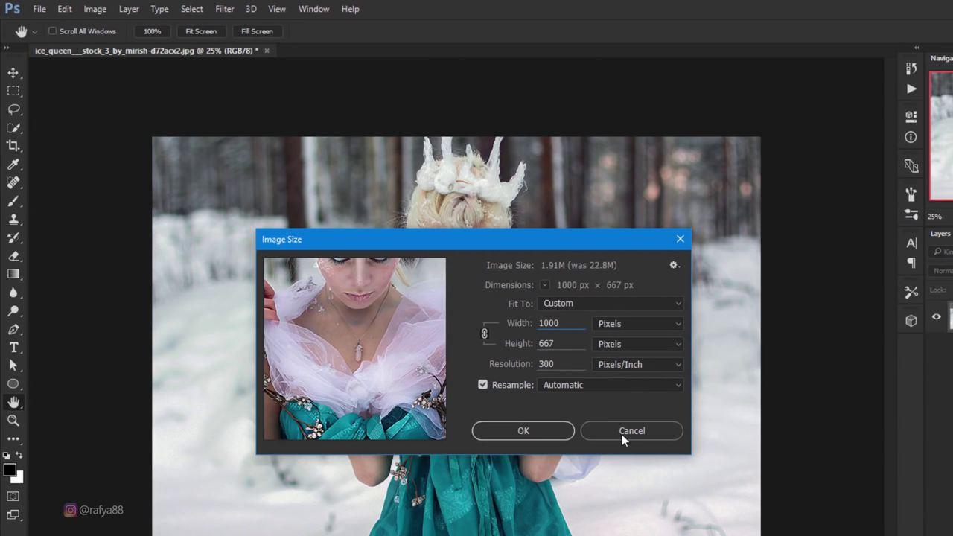
left_click(538, 431)
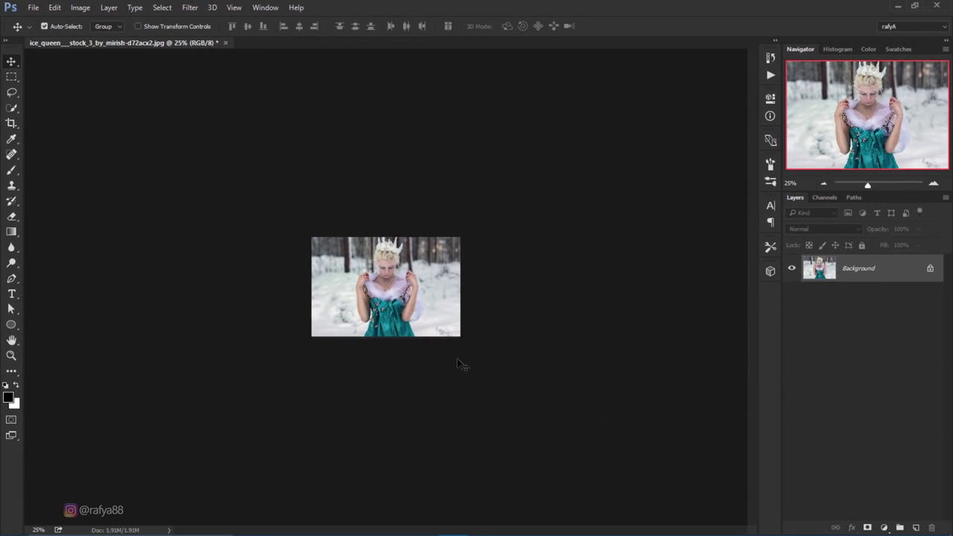
Step: Create a video timeline from the photo, turning the Background into Layer 0
left_click(932, 185)
left_click(933, 185)
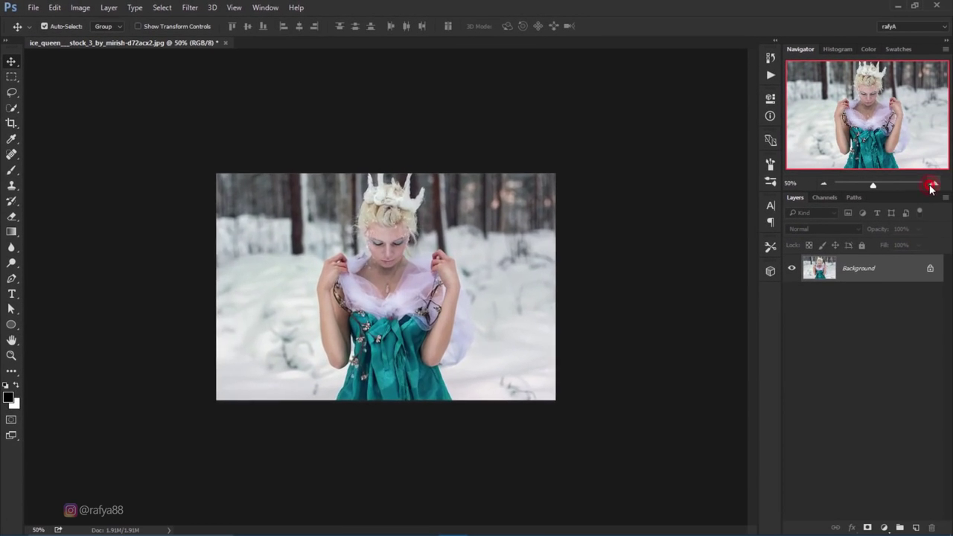
left_click(932, 185)
left_click(933, 184)
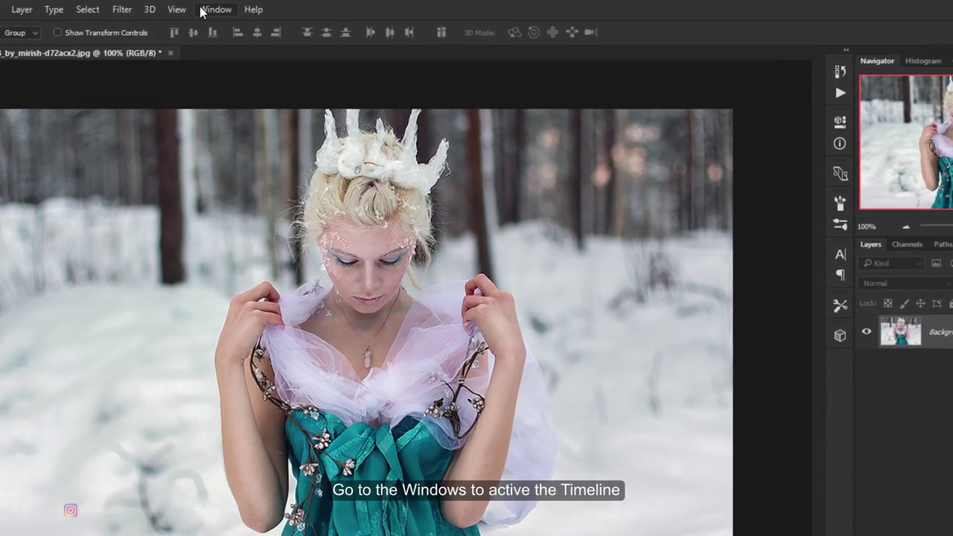
left_click(262, 7)
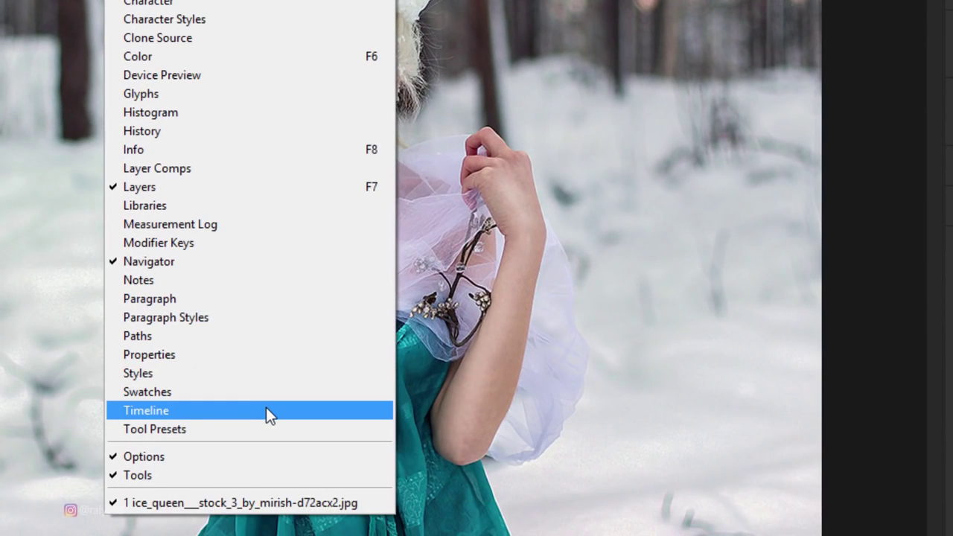
left_click(265, 410)
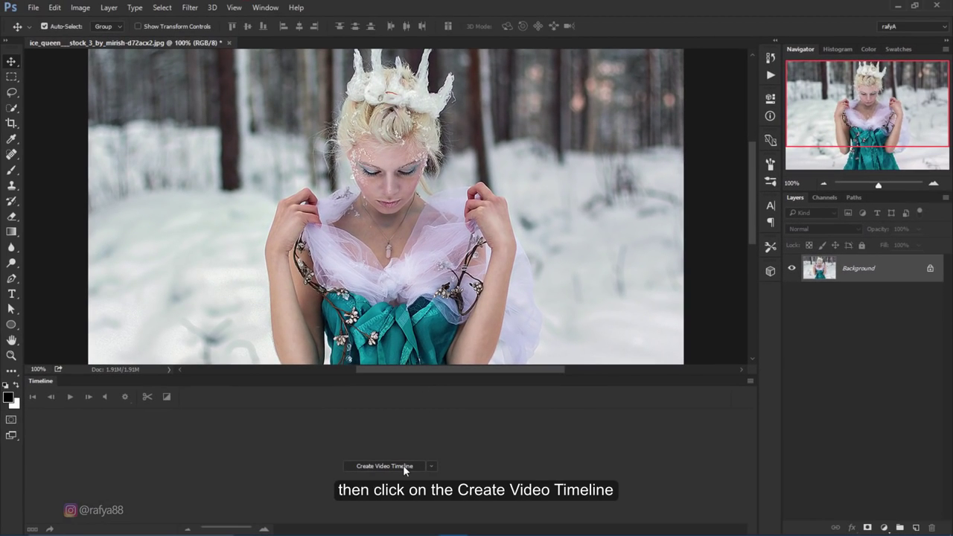
left_click(403, 465)
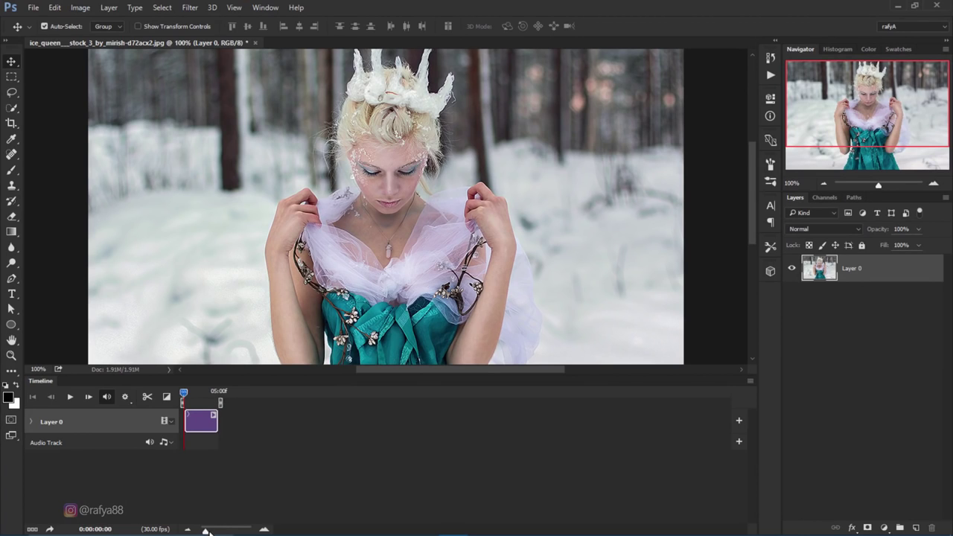
left_click_drag(207, 532, 217, 532)
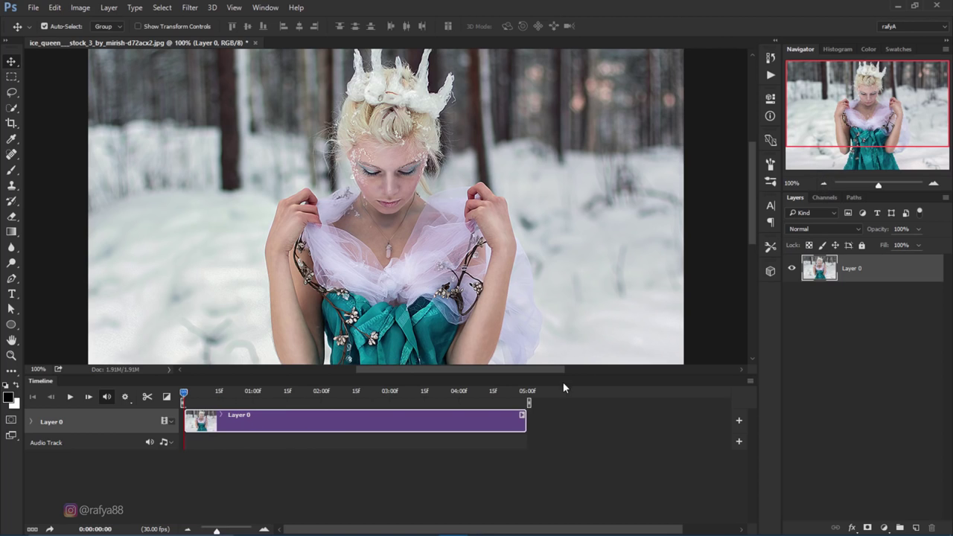
left_click_drag(566, 376, 566, 422)
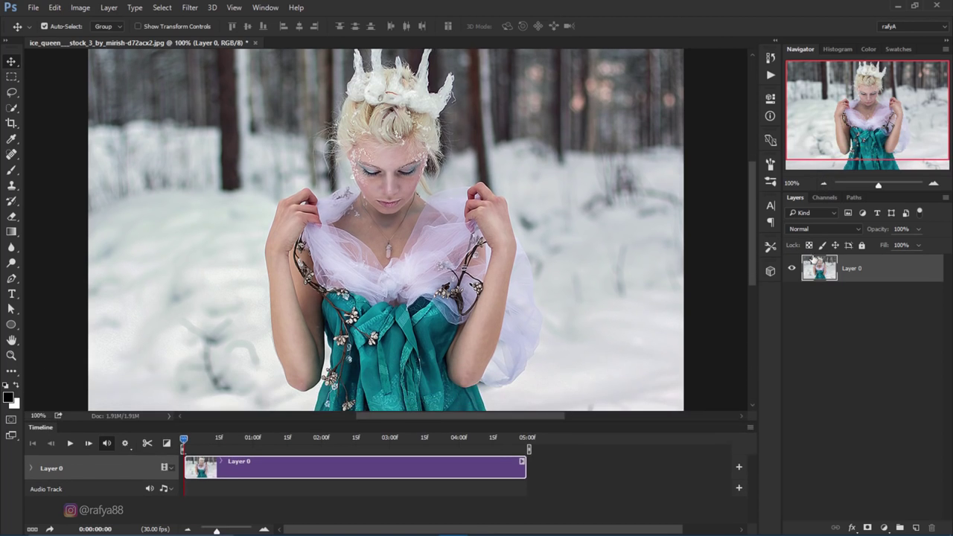
left_click(823, 184)
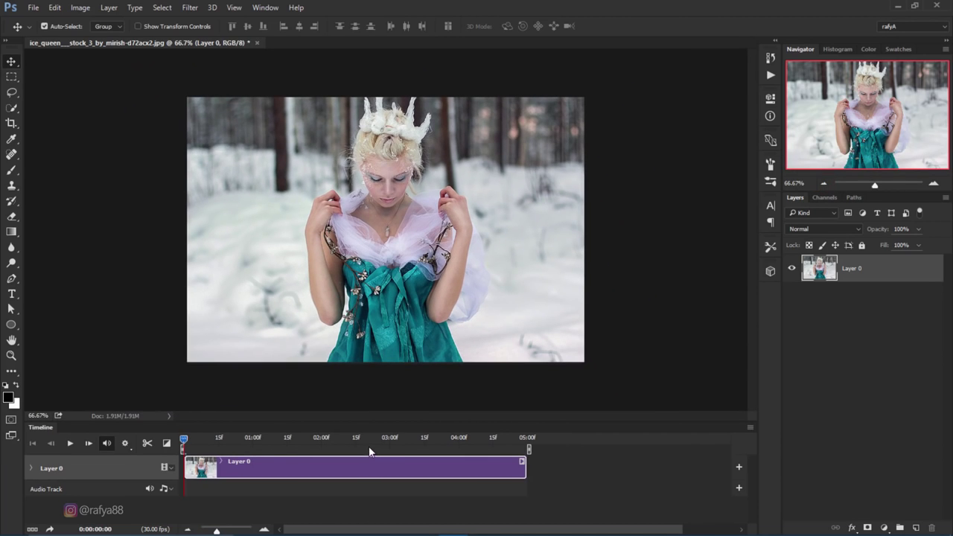
Step: Open the folder holding the snow-falling footage in File Explorer
left_click(336, 530)
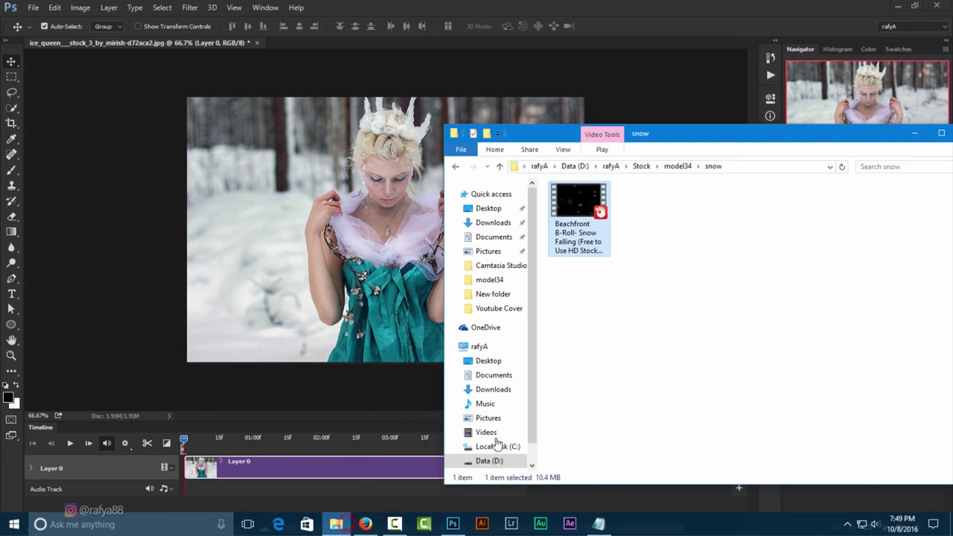
left_click(584, 234)
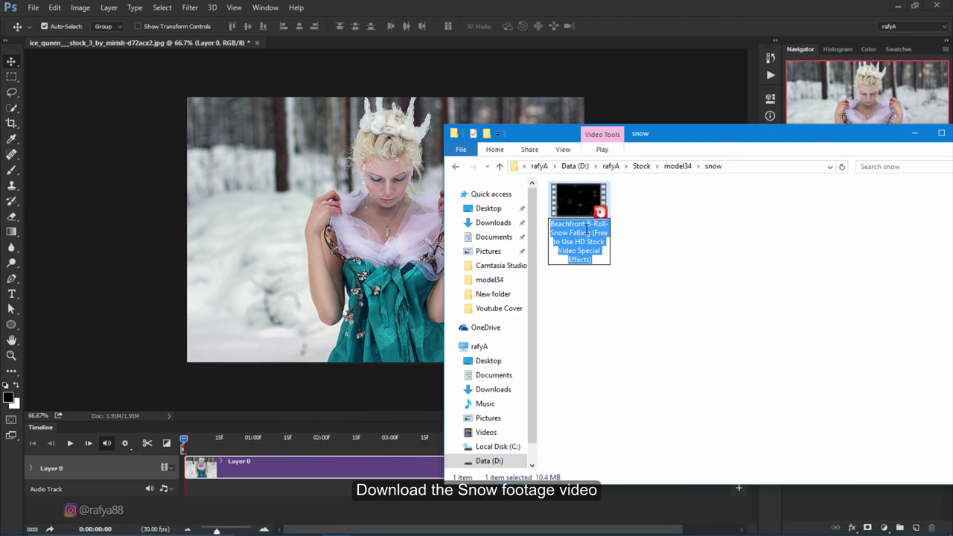
left_click(634, 236)
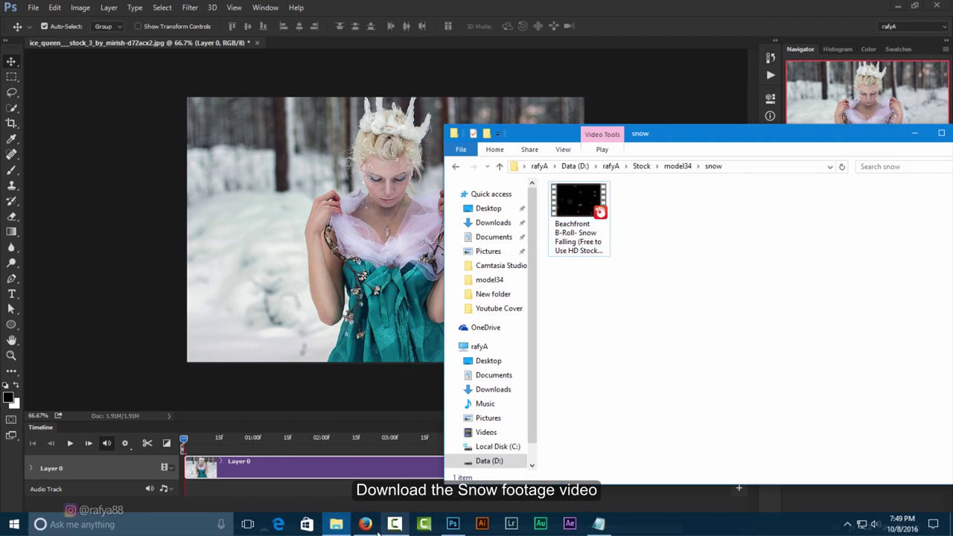
Step: Preview the YouTube 'Snow Falling' stock video in Firefox by playing and pausing it
left_click(365, 525)
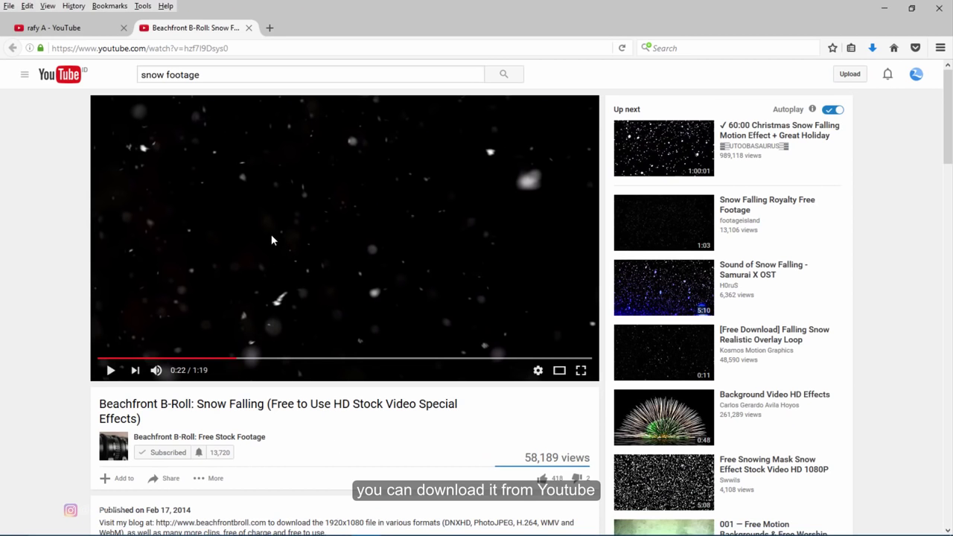
triple_click(212, 76)
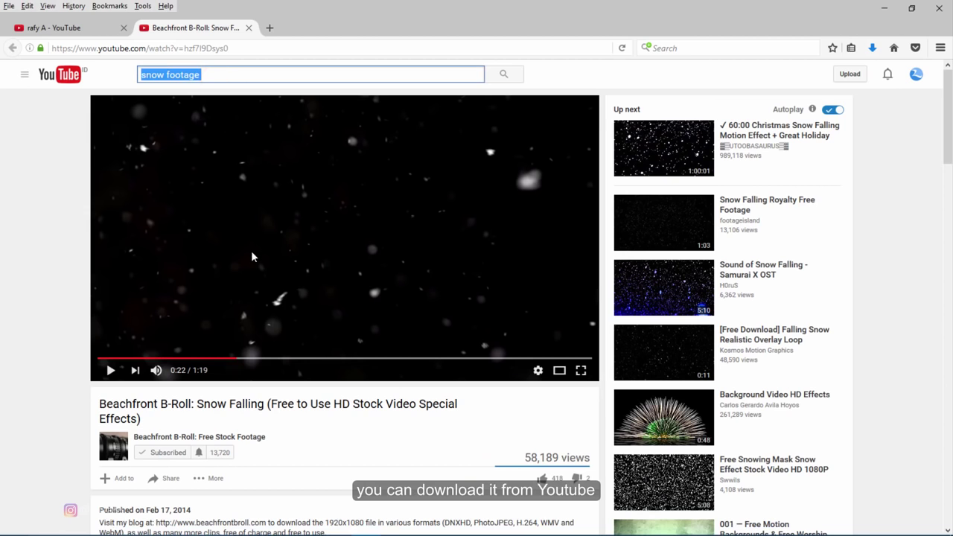
left_click(110, 370)
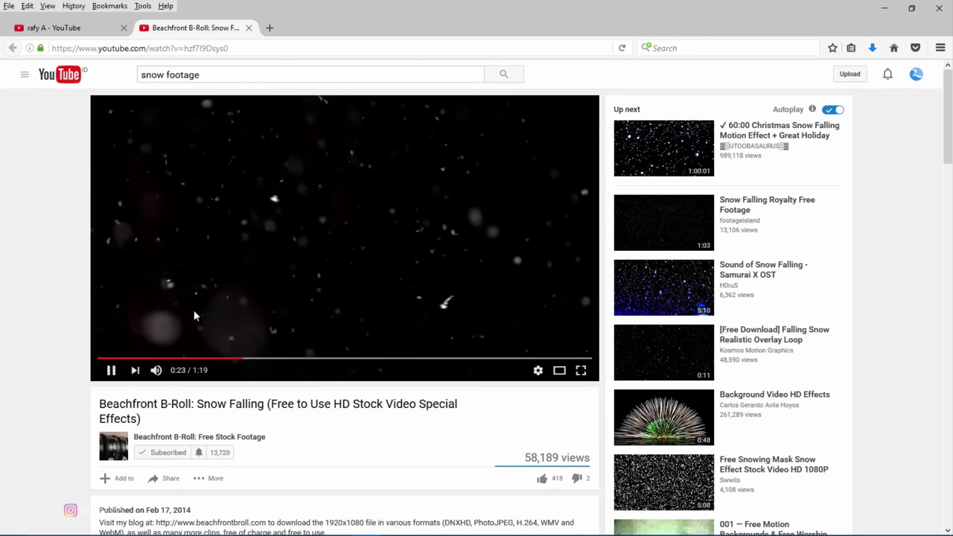
left_click(112, 371)
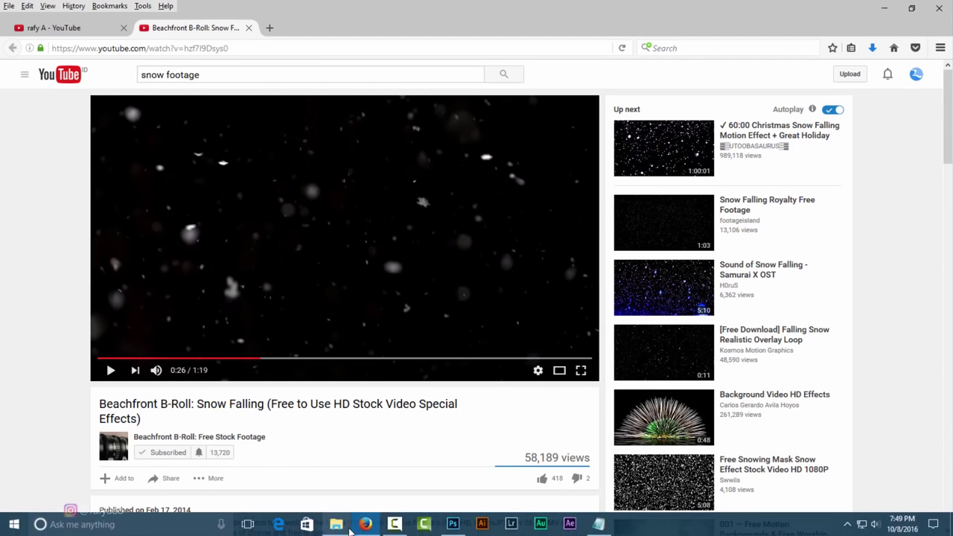
Step: Drag the snow video into the document and scale it up to cover the whole canvas
left_click(339, 527)
mouse_move(578, 213)
left_mouse_down()
mouse_move(470, 530)
mouse_move(408, 234)
mouse_move(487, 290)
left_mouse_up()
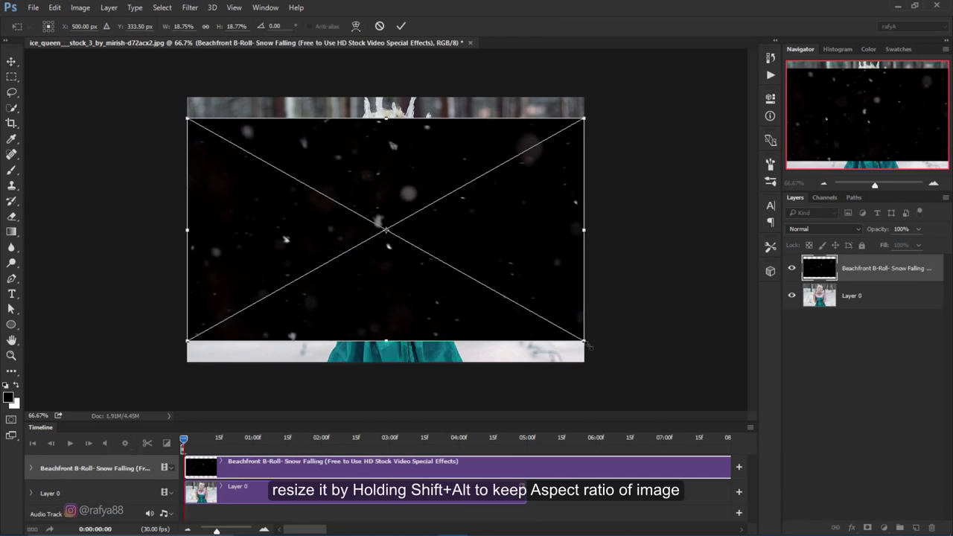
left_click_drag(585, 342, 618, 379)
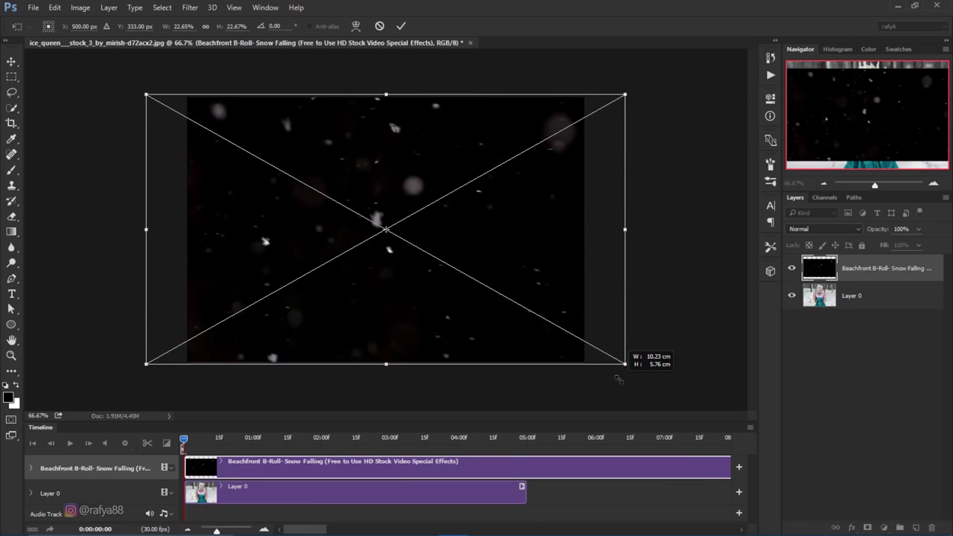
left_click_drag(618, 379, 619, 380)
left_click(401, 26)
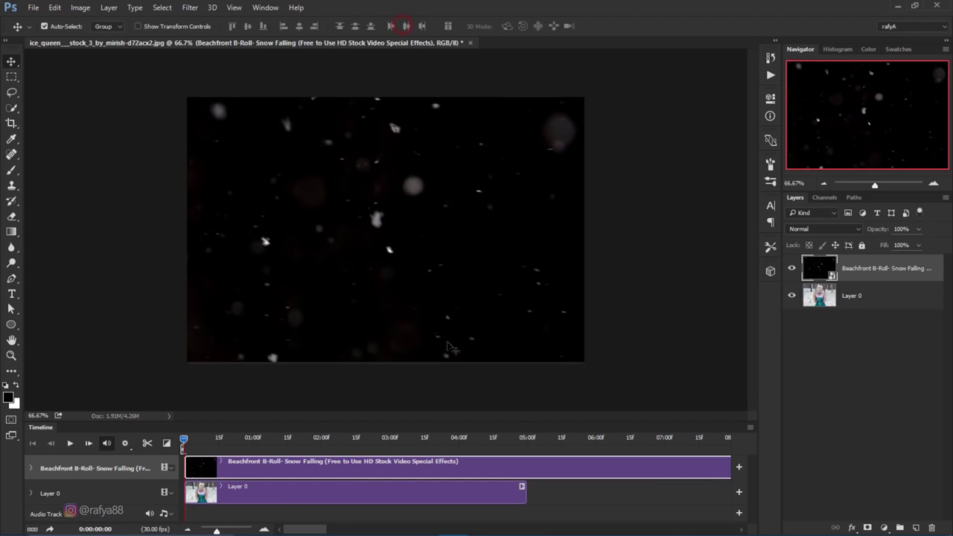
Step: Move the timeline work-area end to 05:00f, matching Layer 0's five-second clip
left_click(190, 530)
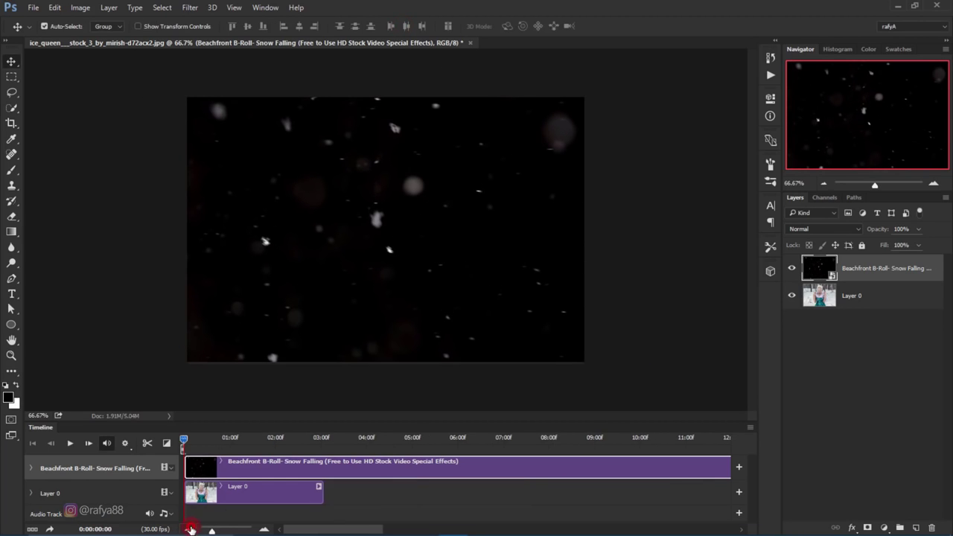
left_click(190, 530)
left_click(190, 530)
left_click(190, 530)
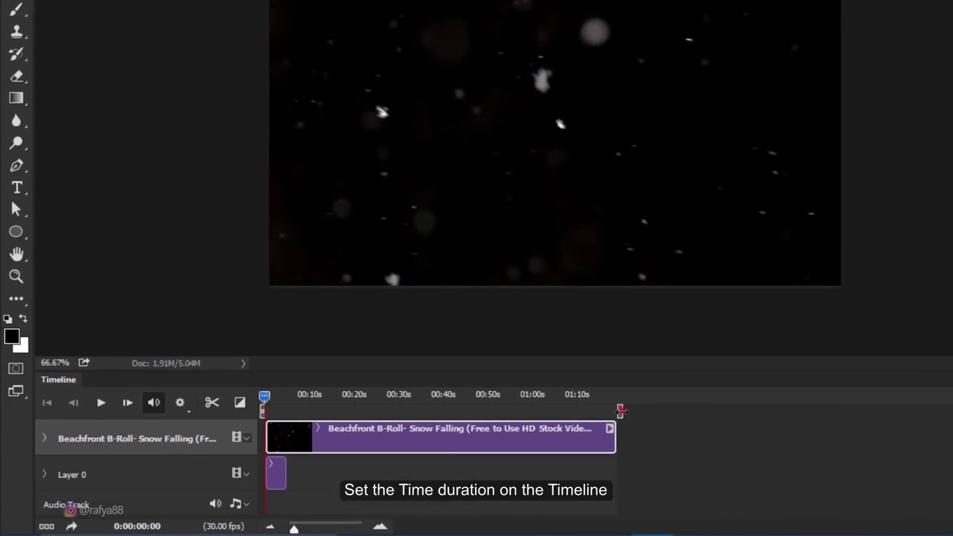
left_click_drag(431, 449, 246, 449)
left_click_drag(408, 392, 335, 392)
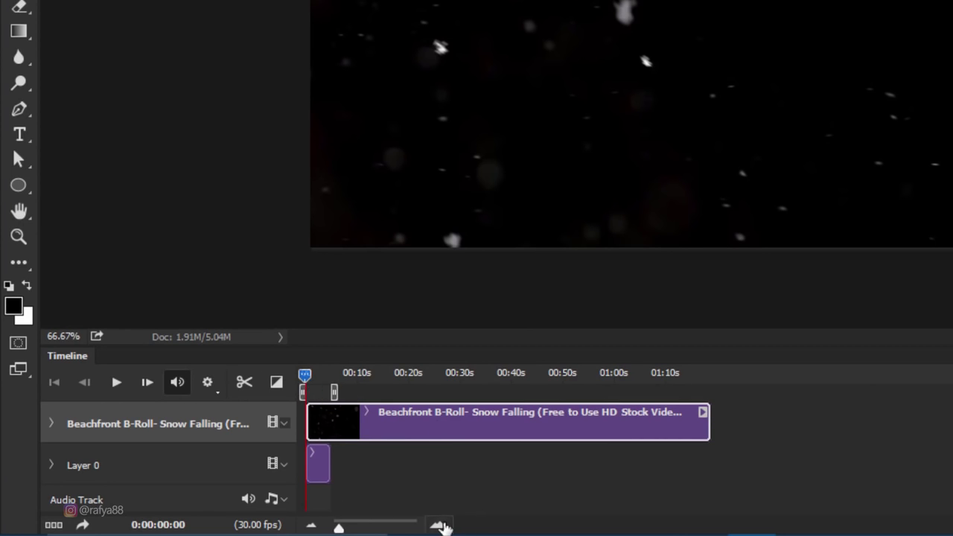
left_click(440, 525)
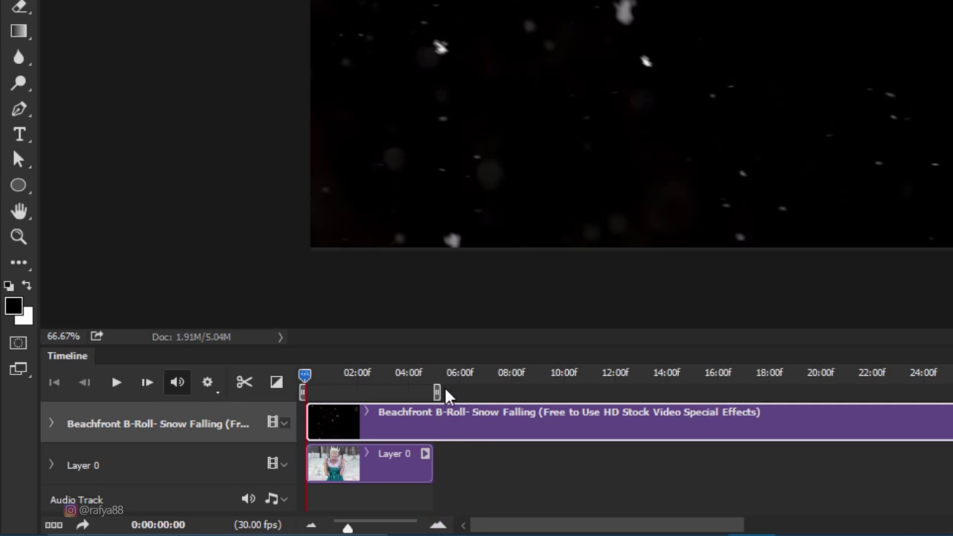
left_click(440, 525)
left_click(439, 525)
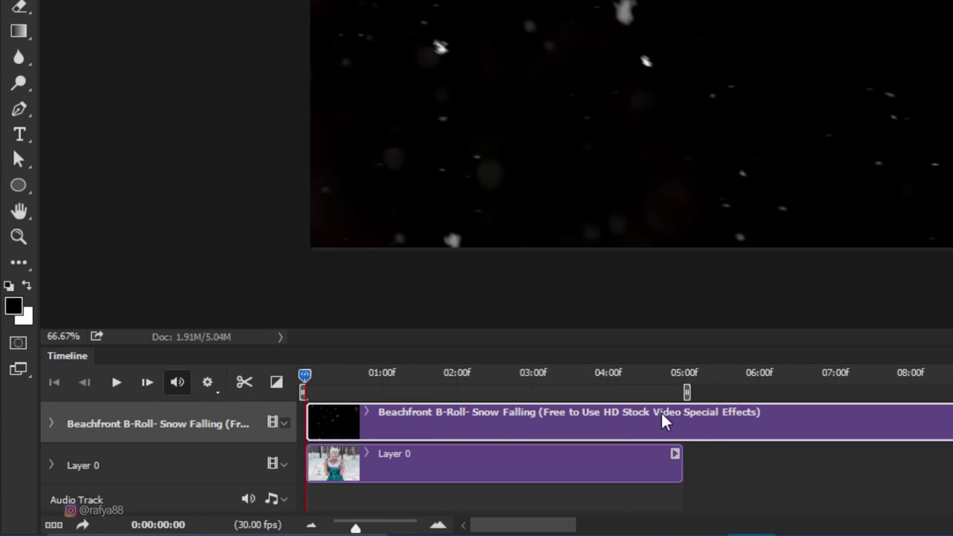
mouse_move(312, 380)
left_mouse_down()
mouse_move(668, 375)
mouse_move(234, 452)
left_mouse_up()
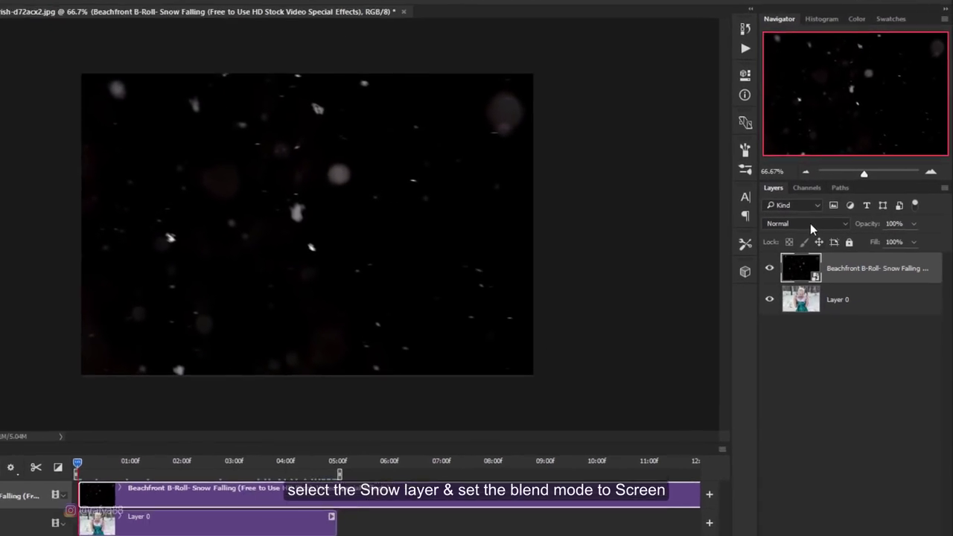
Step: Set the snow layer's blend mode to Screen, then scrub and play the animation
left_click(828, 228)
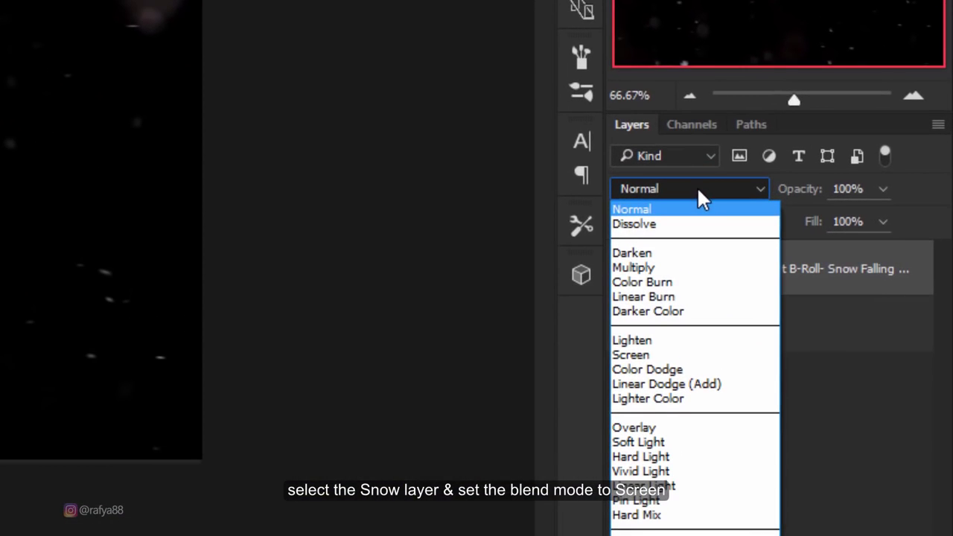
left_click(704, 356)
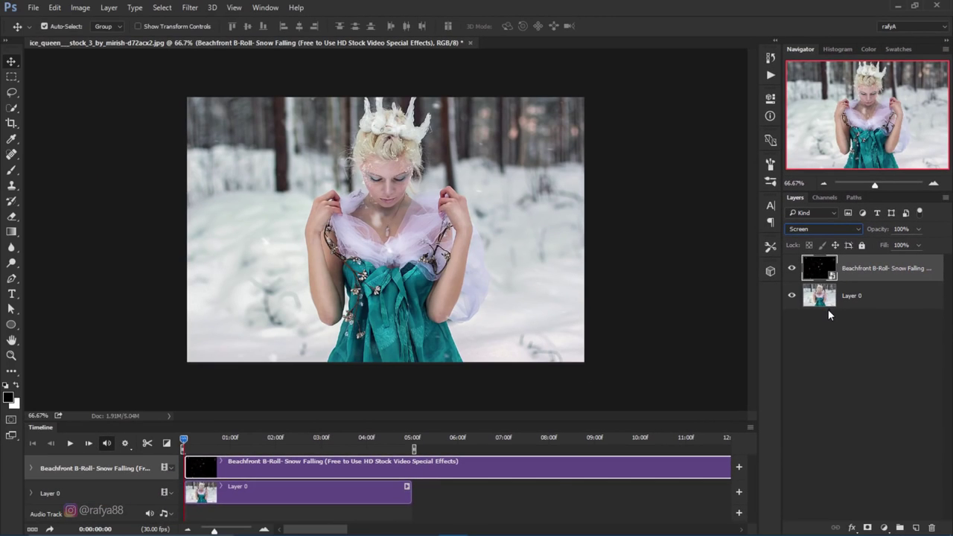
left_click_drag(183, 443, 340, 439)
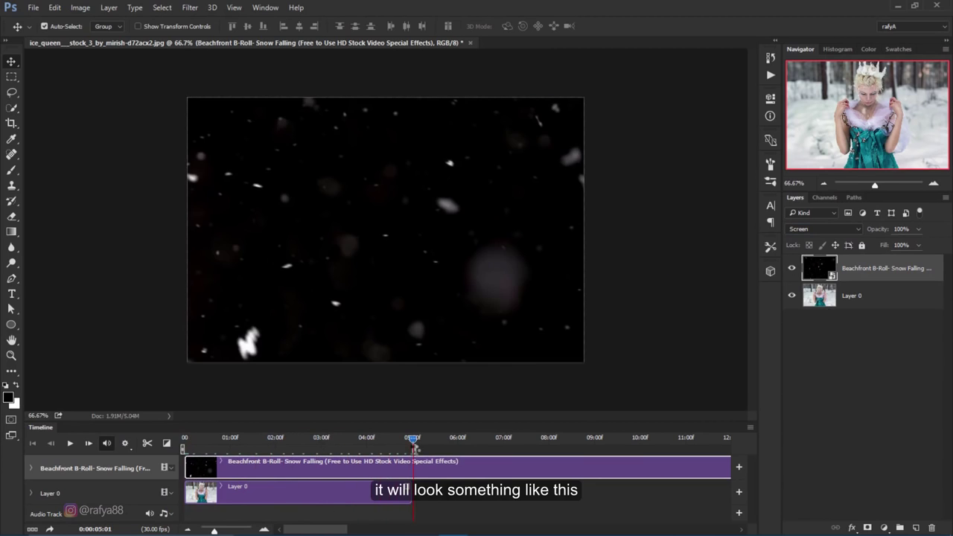
left_click_drag(340, 439, 396, 440)
left_click_drag(228, 440, 183, 442)
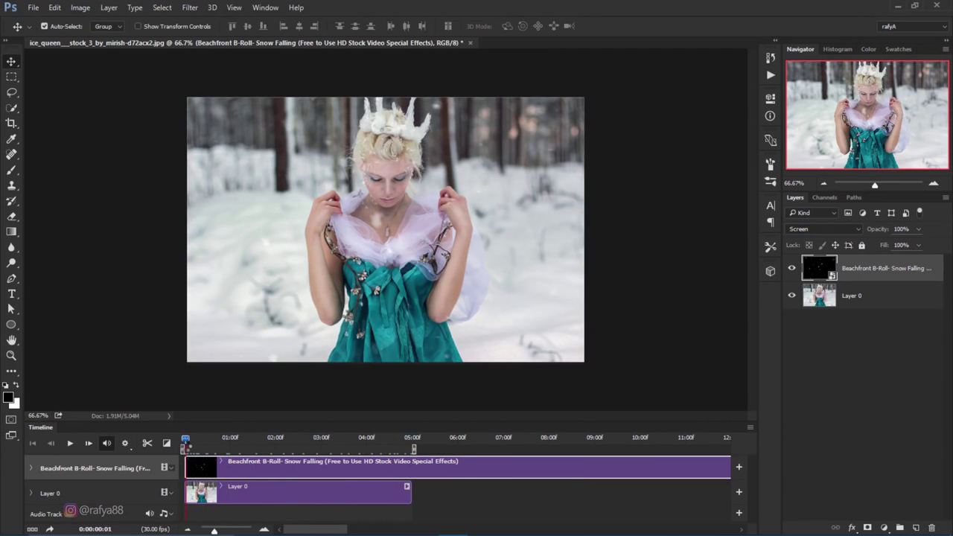
left_click(69, 443)
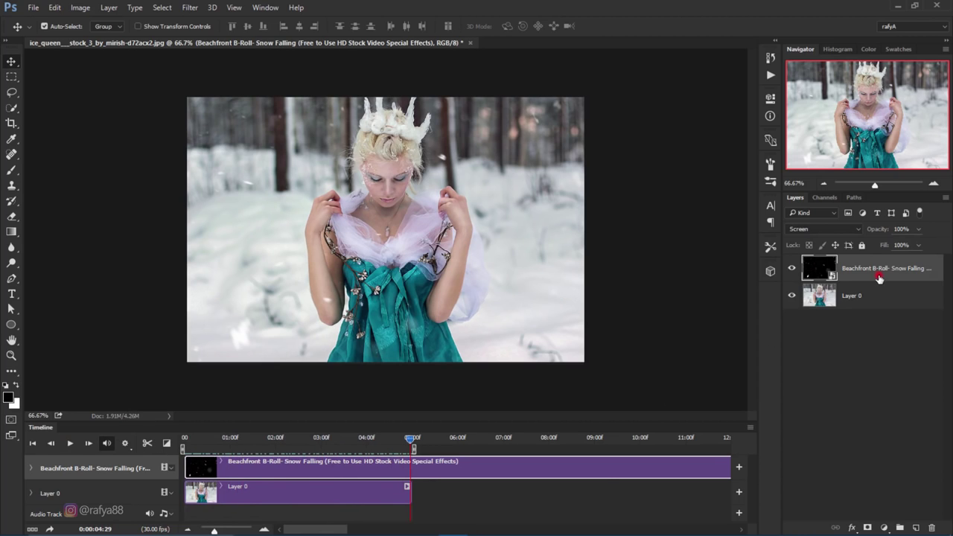
left_click(885, 528)
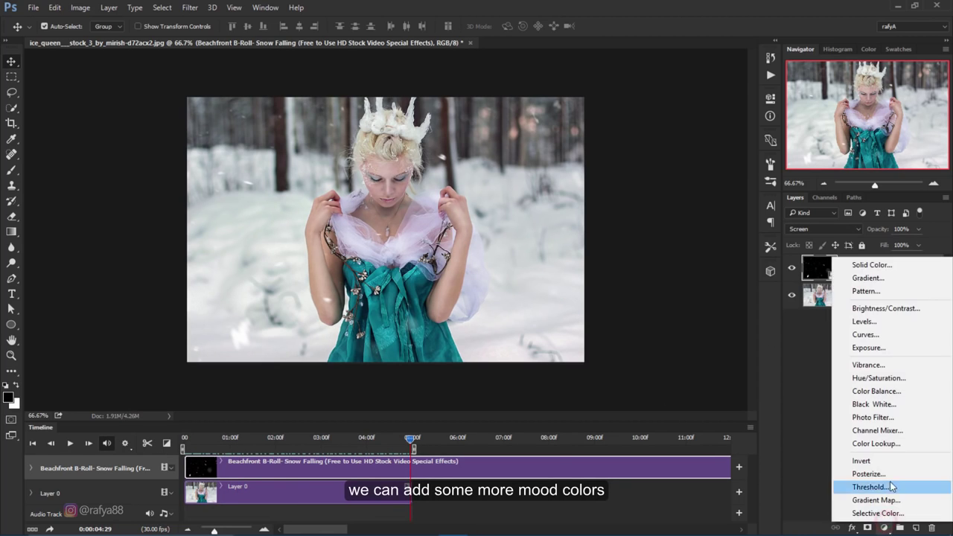
Step: Add a Color Balance layer with Highlights at Cyan-Red -21 and Yellow-Blue +12
left_click(909, 391)
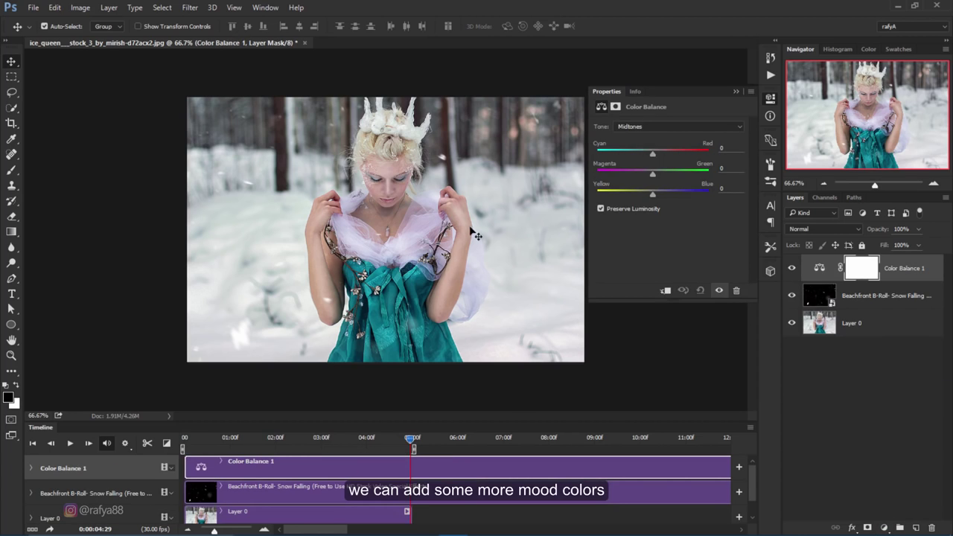
left_click(662, 126)
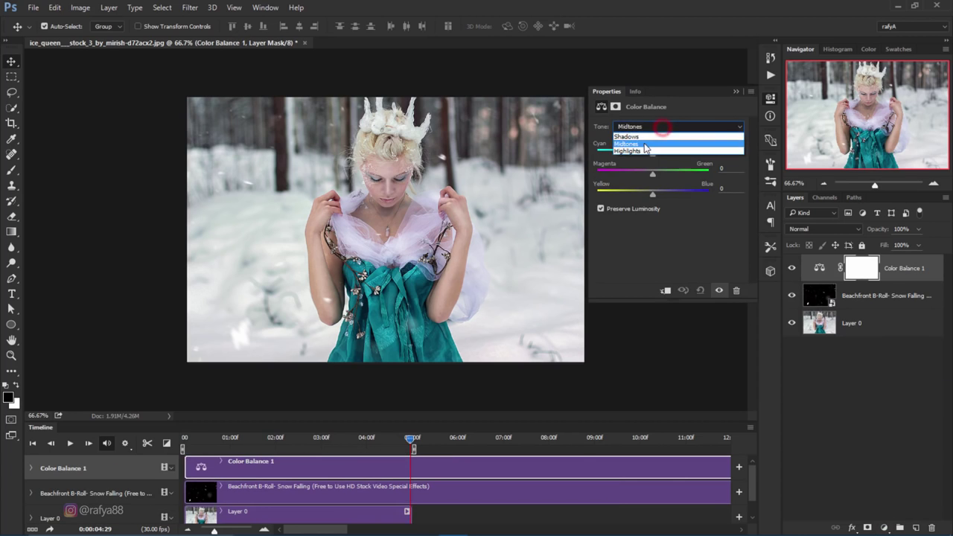
left_click(652, 150)
left_click_drag(652, 155, 640, 154)
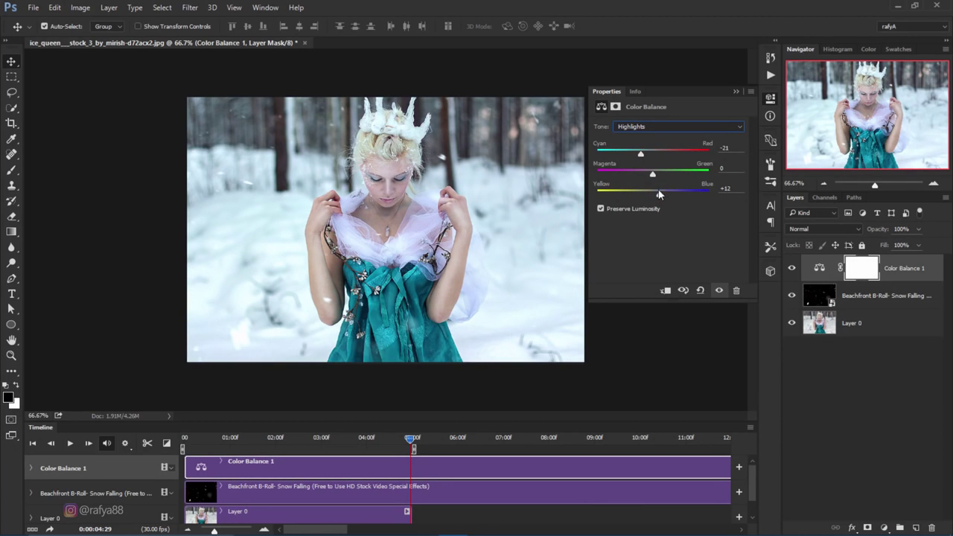
left_click(737, 91)
Step: Add a Photo Filter layer using Cooling Filter (LBB) at 15% density
left_click(884, 528)
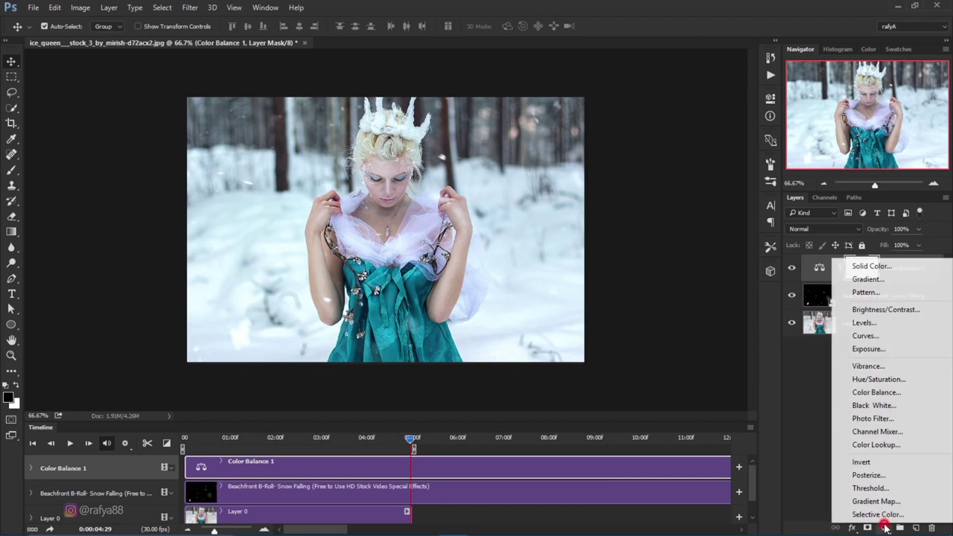
left_click(910, 421)
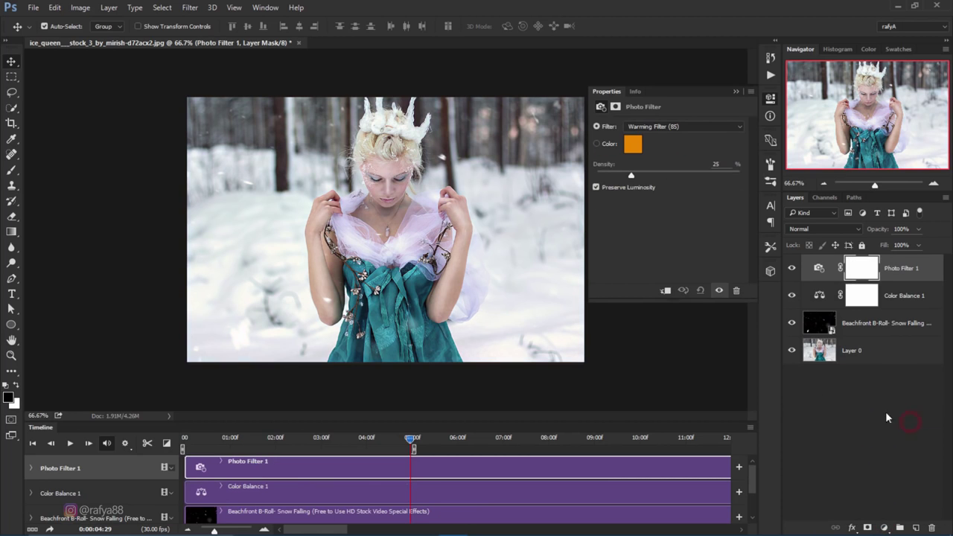
left_click(655, 127)
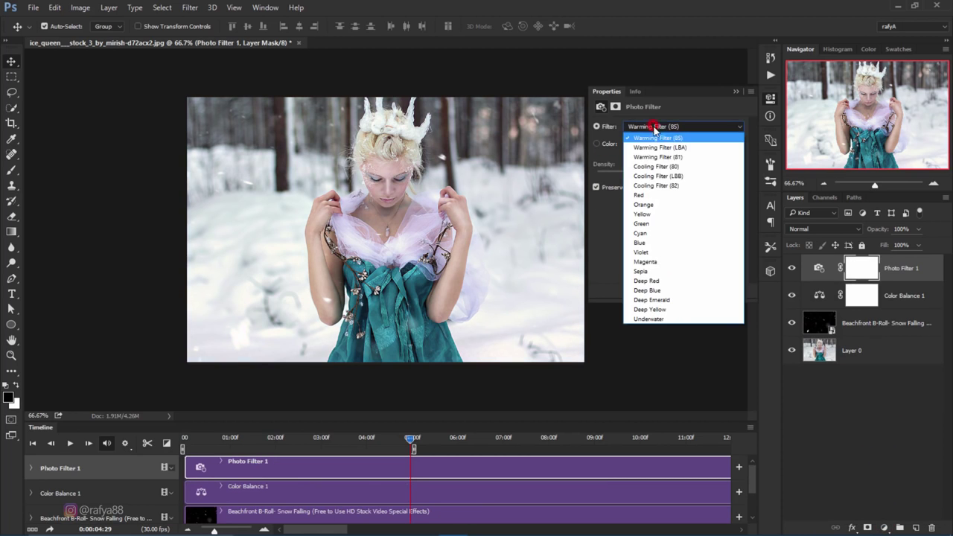
left_click(683, 177)
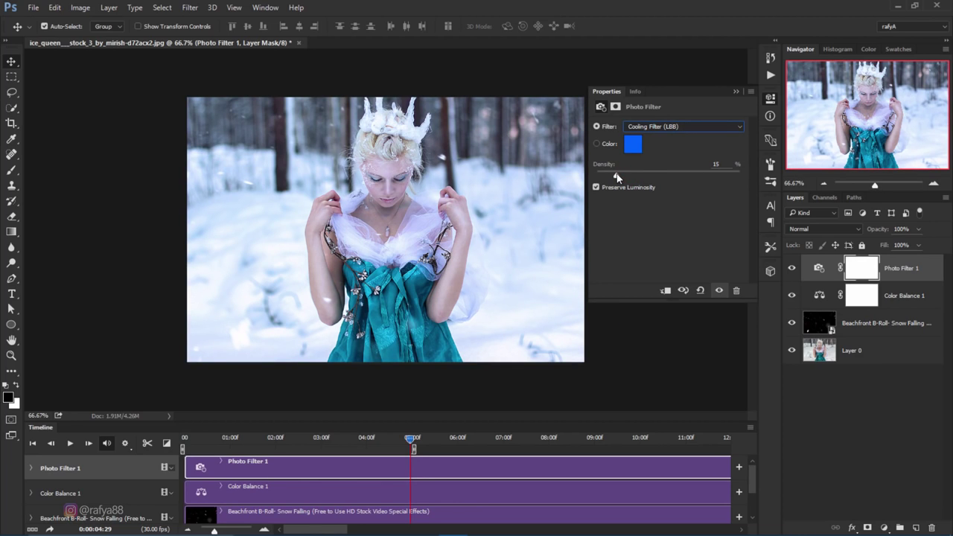
left_click(735, 92)
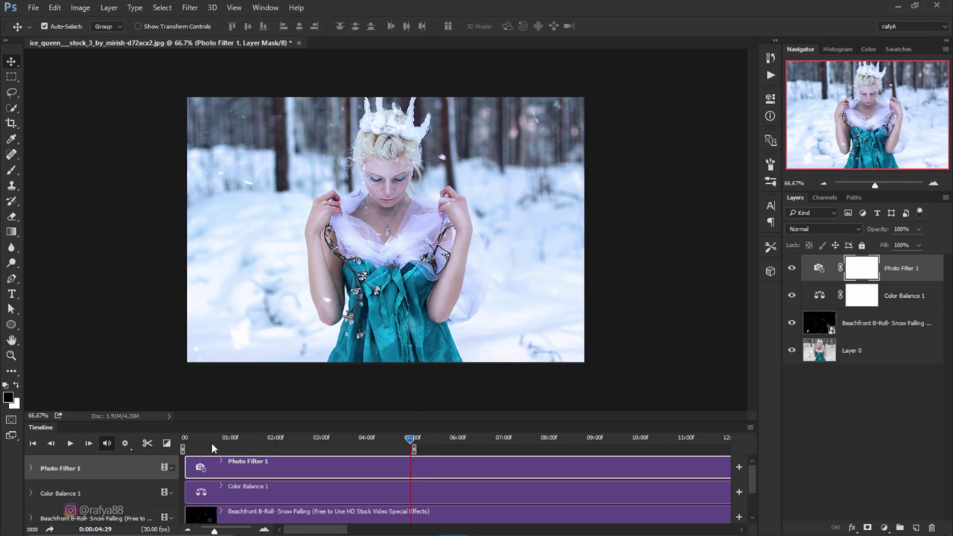
left_click(185, 441)
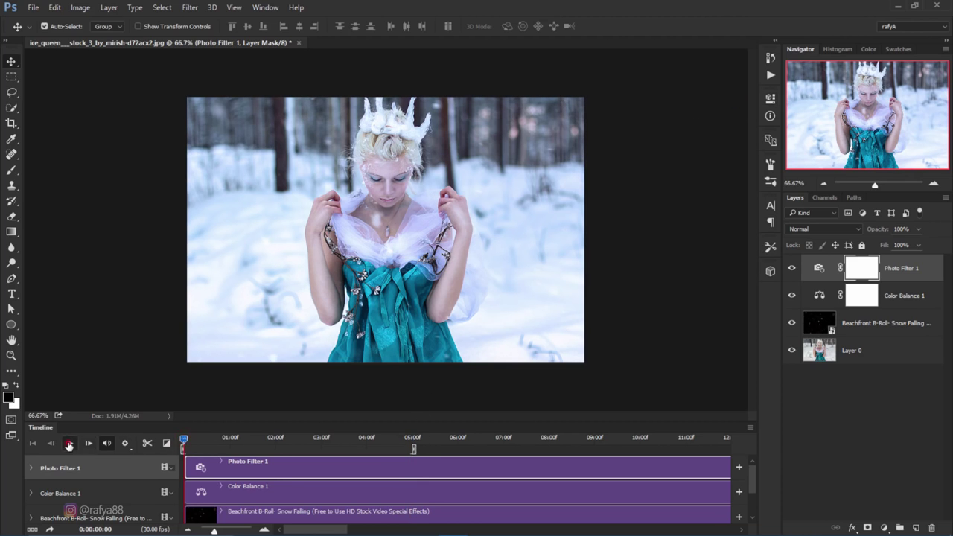
left_click(70, 443)
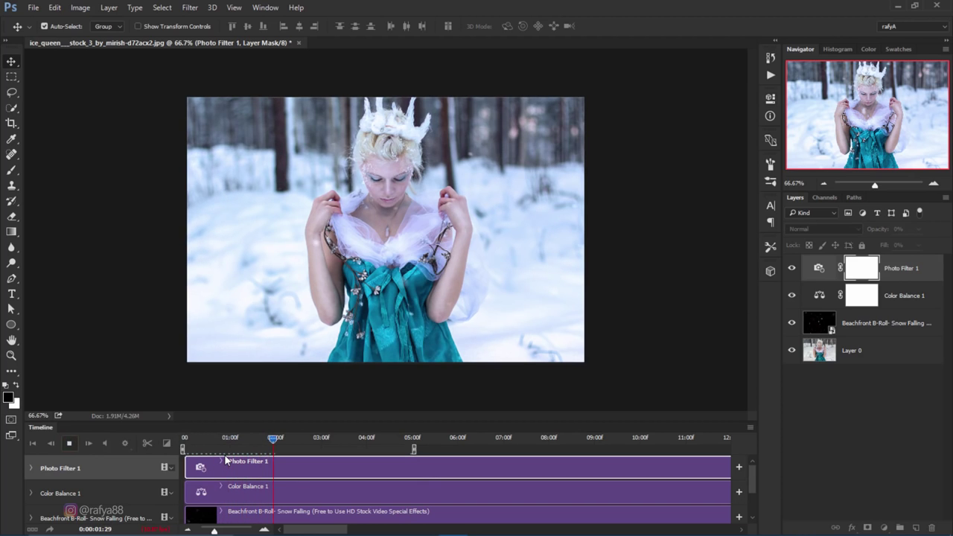
left_click(70, 443)
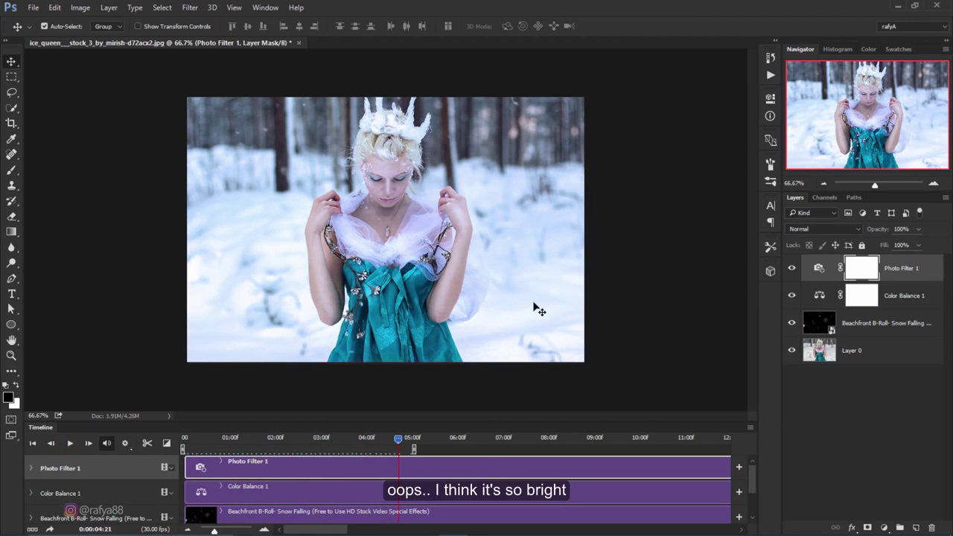
Step: Add a Selective Color layer above Layer 0 with Whites' Black at +50, then select Photo Filter 1
left_click(882, 352)
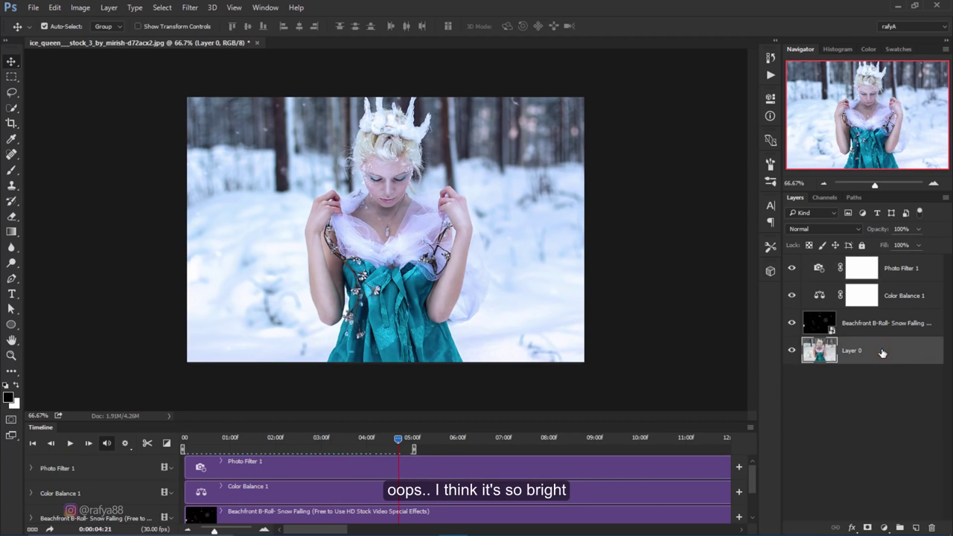
left_click(885, 527)
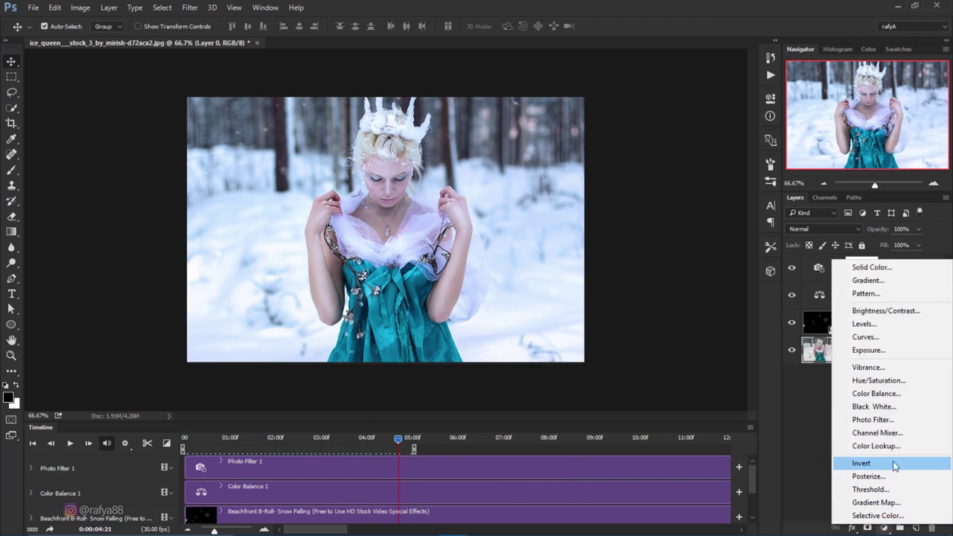
left_click(878, 516)
left_click(658, 140)
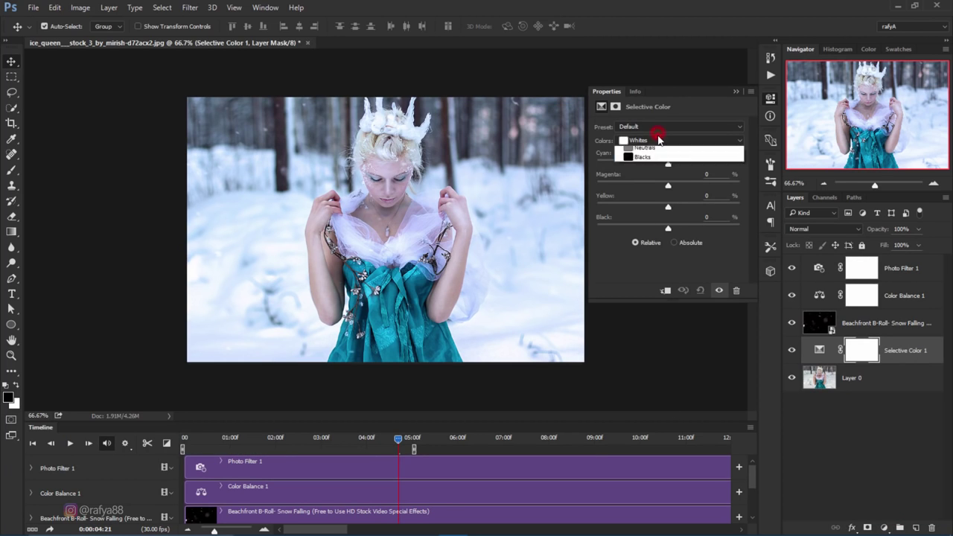
left_click(659, 207)
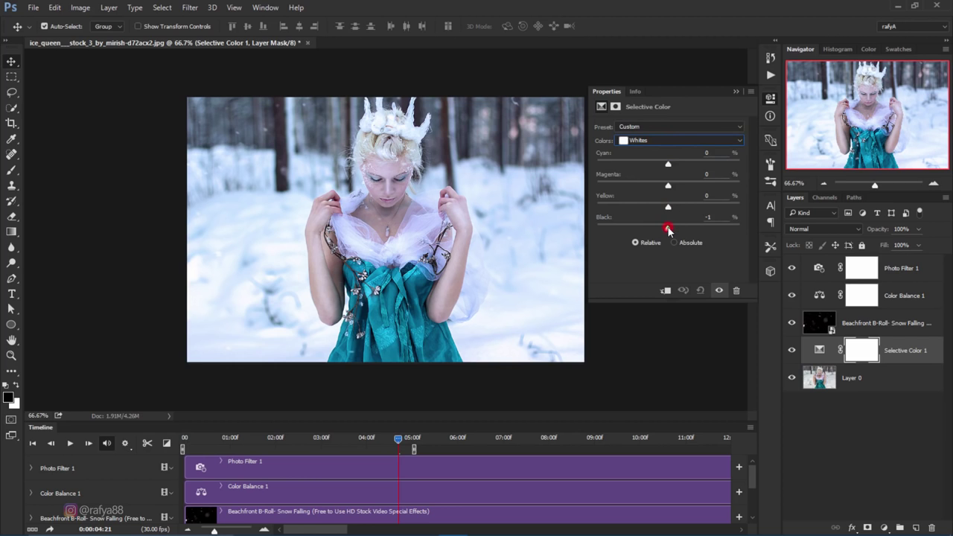
mouse_move(699, 228)
left_mouse_down()
mouse_move(720, 228)
mouse_move(705, 233)
left_mouse_up()
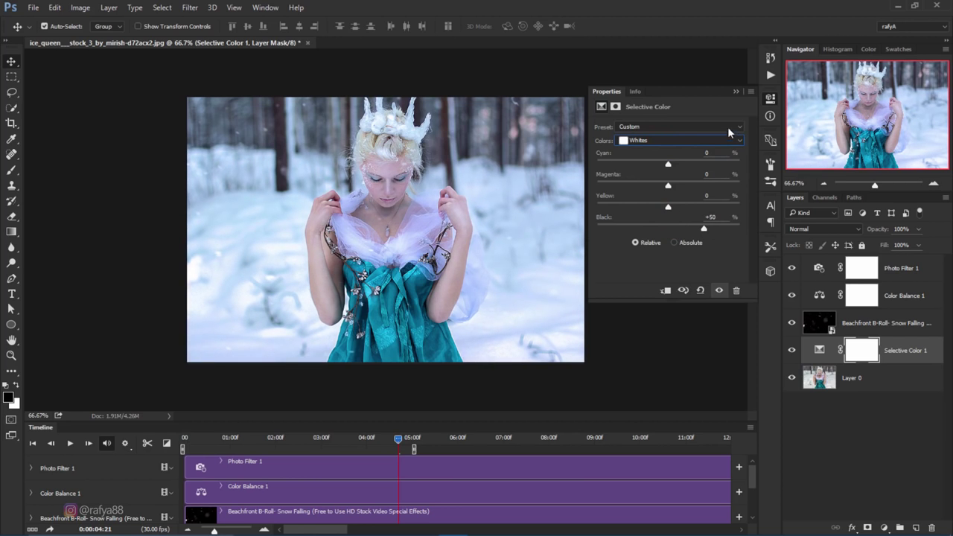
left_click(736, 93)
left_click(893, 275)
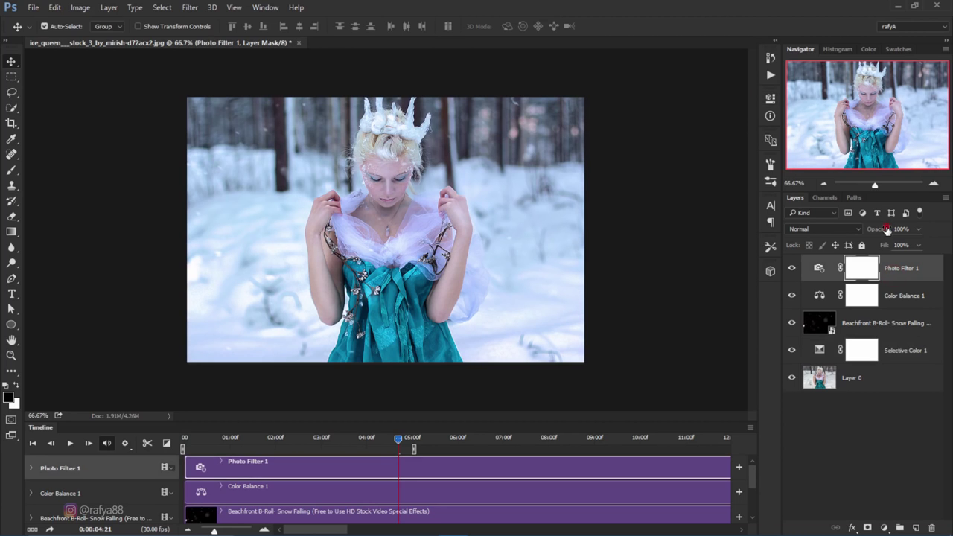
Step: Lower Photo Filter 1 to 63% opacity and replay the snow animation from frame one
left_click_drag(887, 230, 878, 231)
left_click_drag(192, 439, 182, 439)
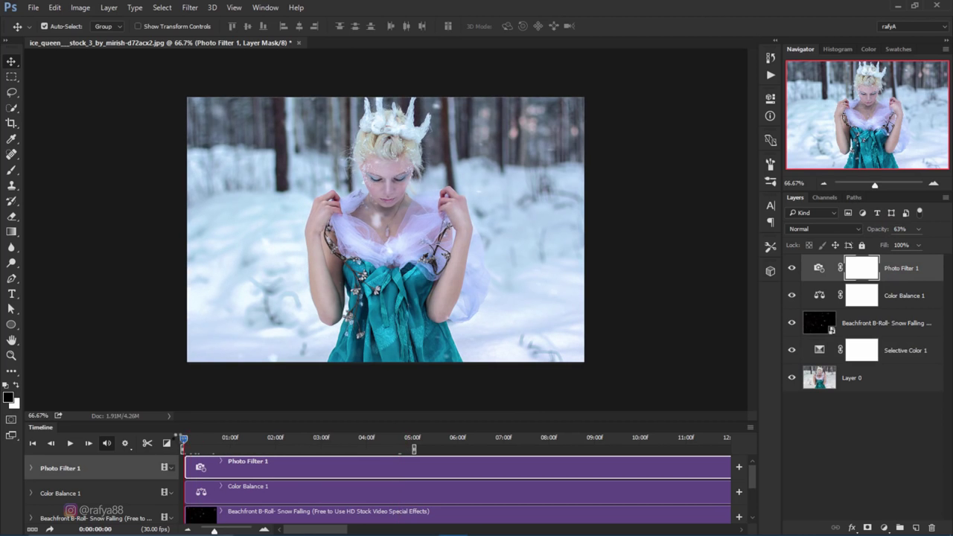
left_click(77, 443)
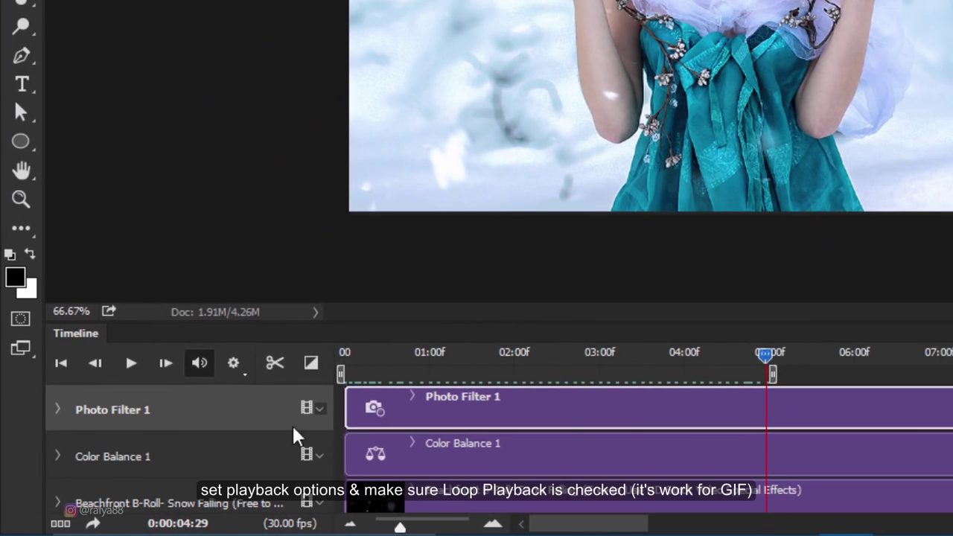
Step: Turn on Loop Playback in the Timeline and replay the snow animation from the start
left_click(233, 363)
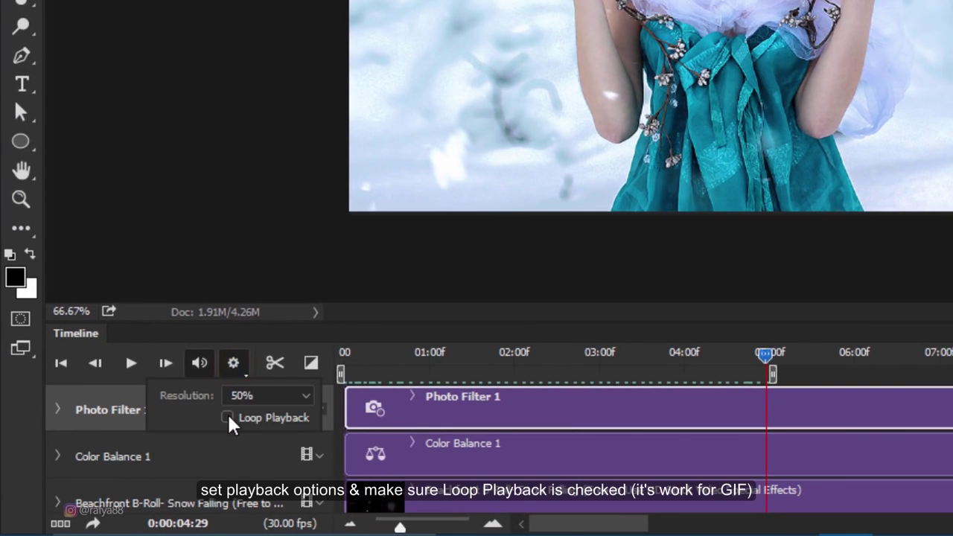
left_click(228, 418)
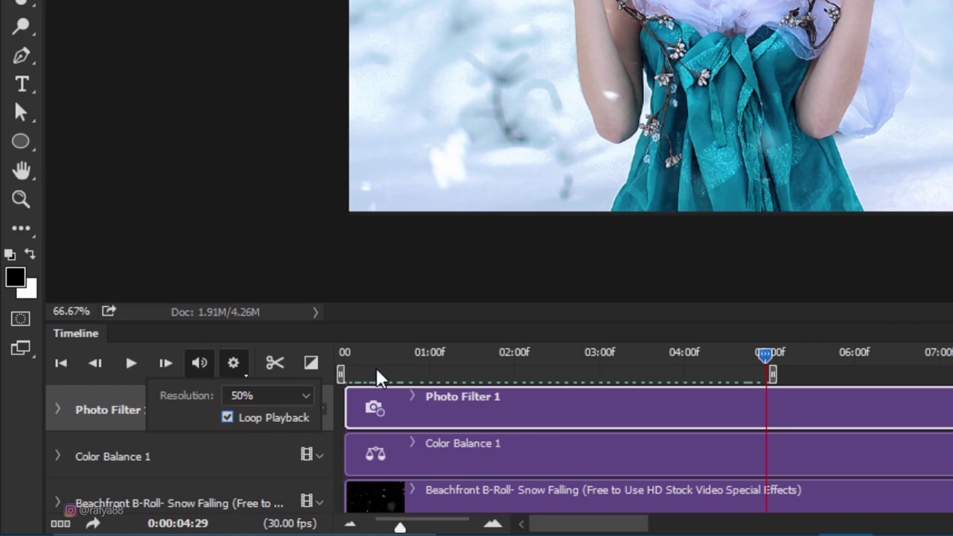
left_click(355, 357)
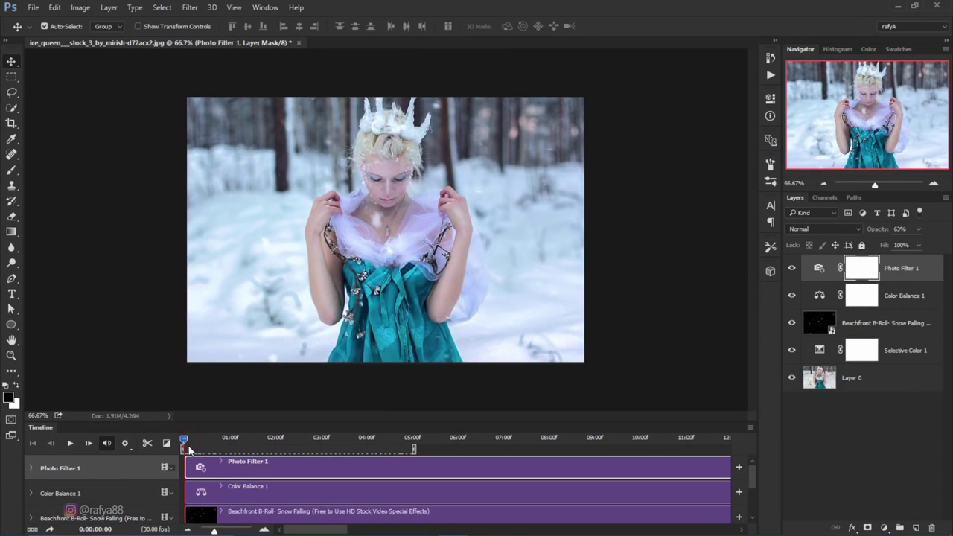
left_click(72, 443)
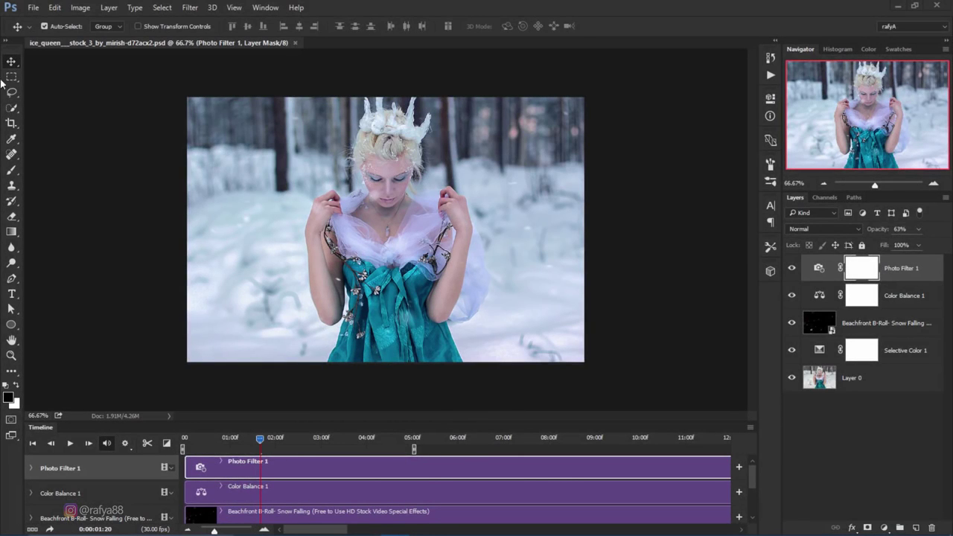
Step: Review the Render Video MP4 settings, cancel without rendering, and return to the File menu
left_click(33, 8)
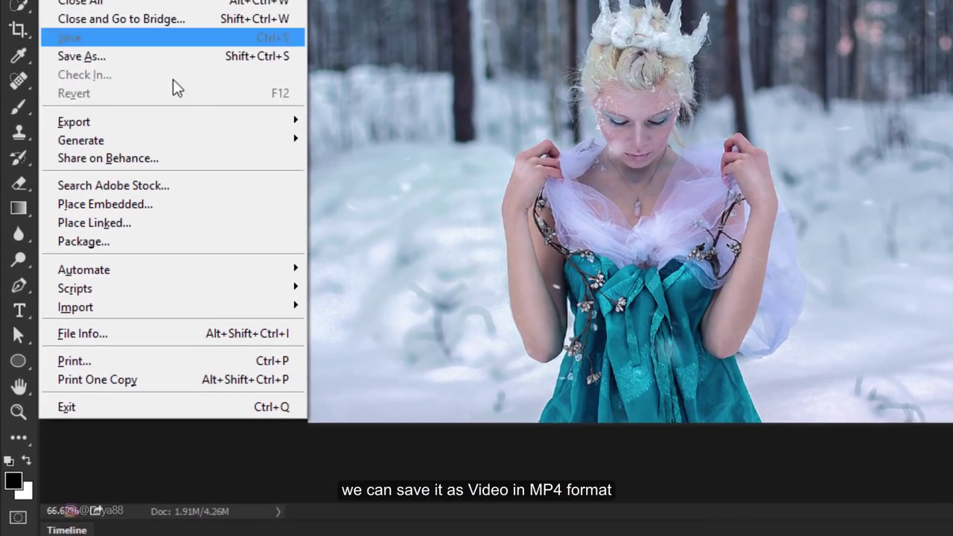
mouse_move(182, 113)
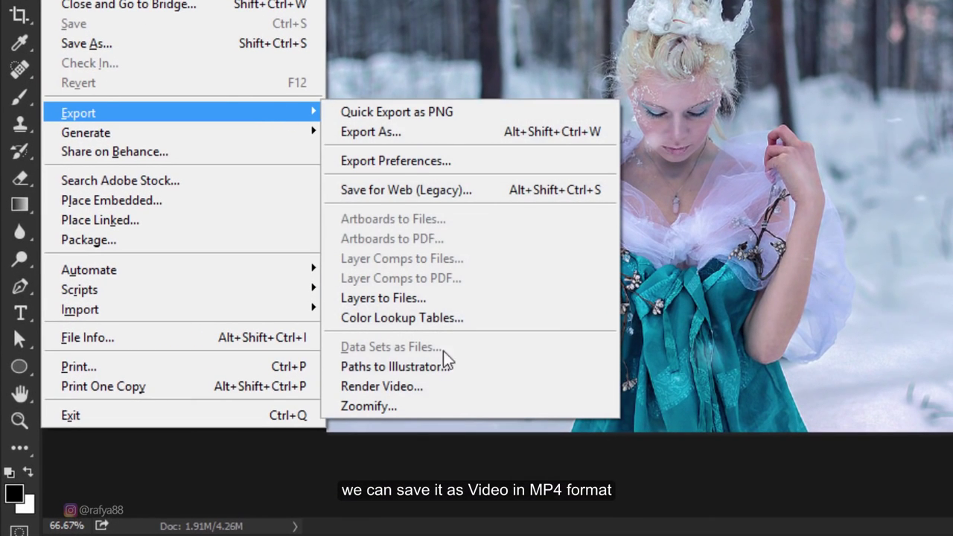
left_click(454, 388)
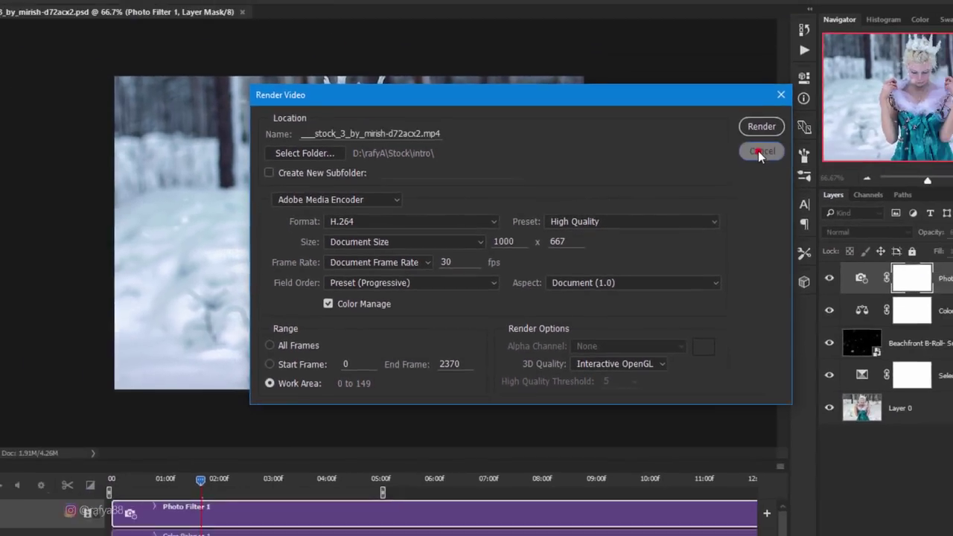
left_click(731, 160)
left_click(32, 7)
mouse_move(82, 104)
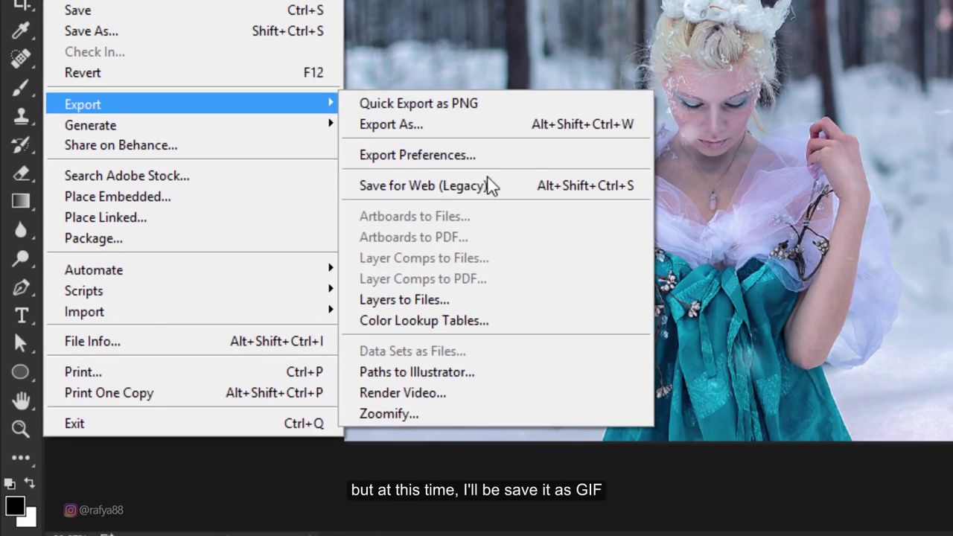
Step: In Save for Web (Legacy), keep the GIF format and set Looping Options to Forever
left_click(369, 208)
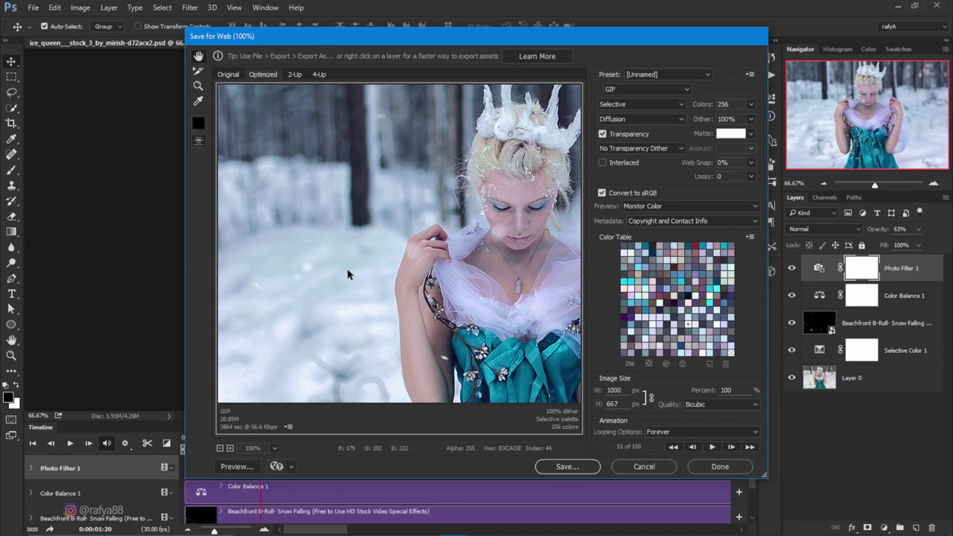
left_click_drag(511, 249, 518, 266)
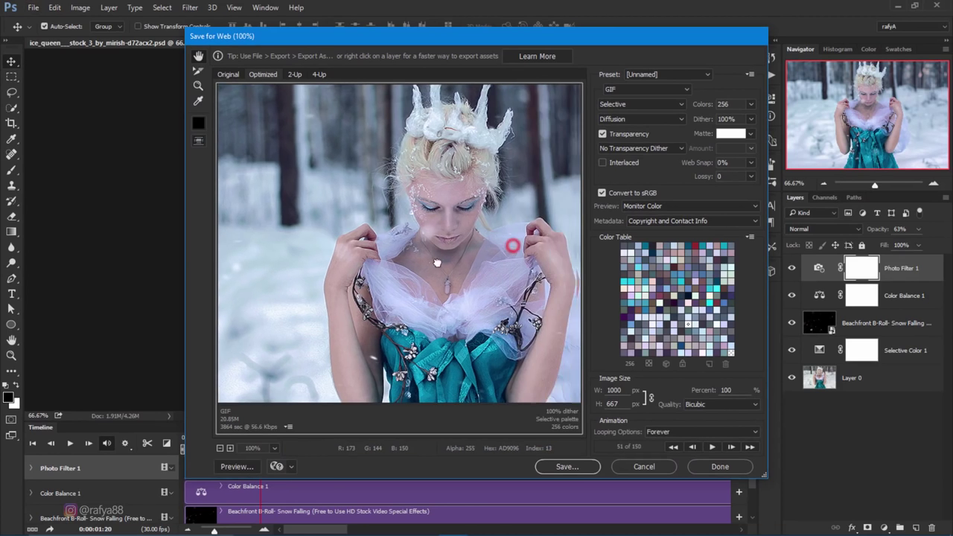
left_click(645, 89)
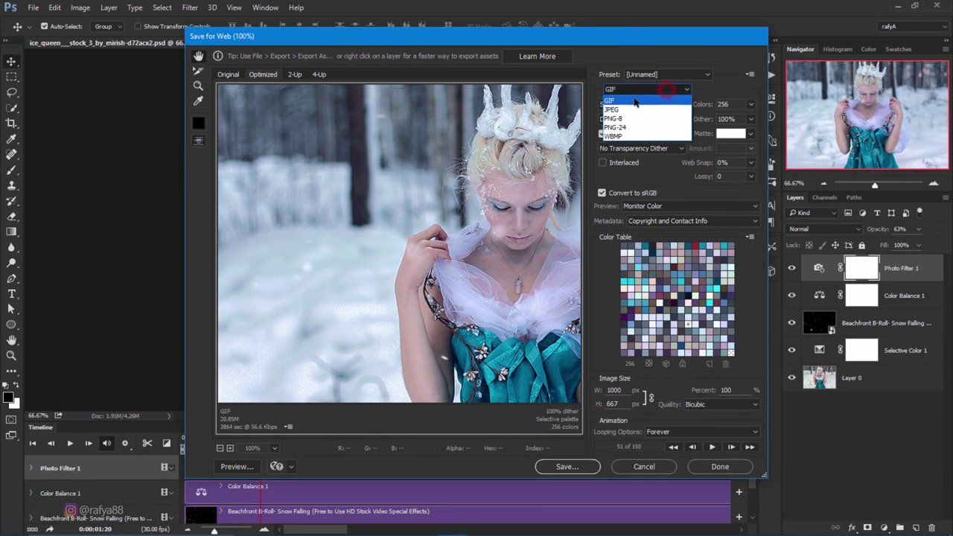
left_click(633, 91)
left_click(646, 412)
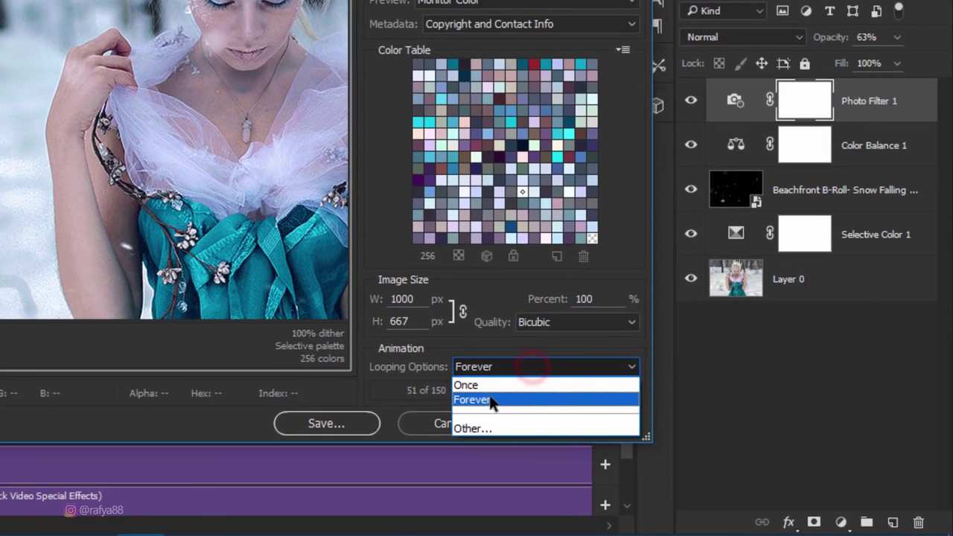
left_click(501, 402)
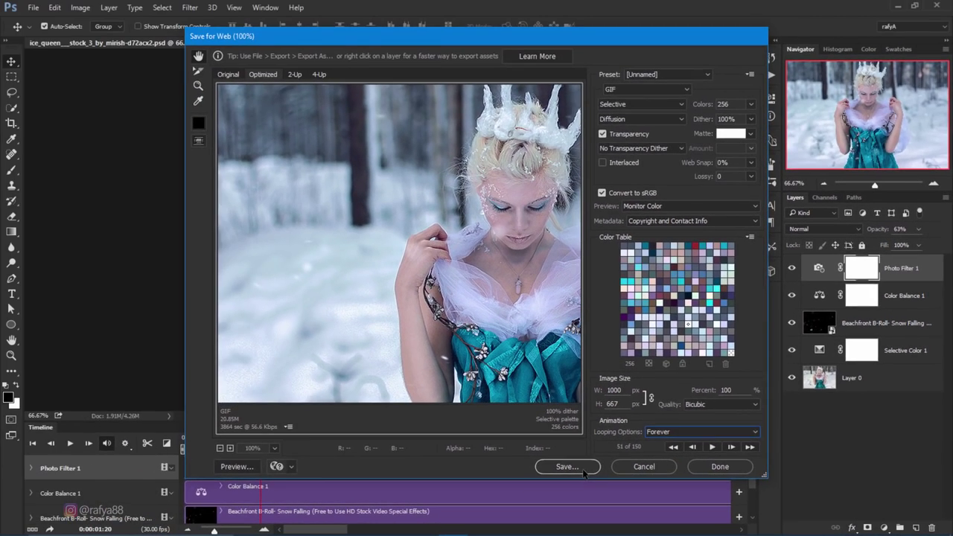
left_click(585, 471)
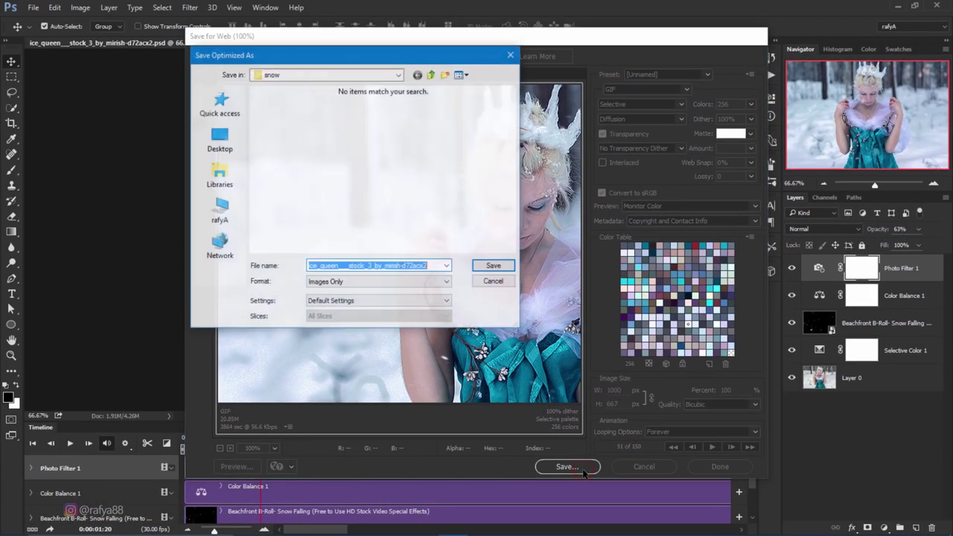
Step: Save the GIF into the snow folder, then drag it from Explorer to Firefox
left_click(495, 269)
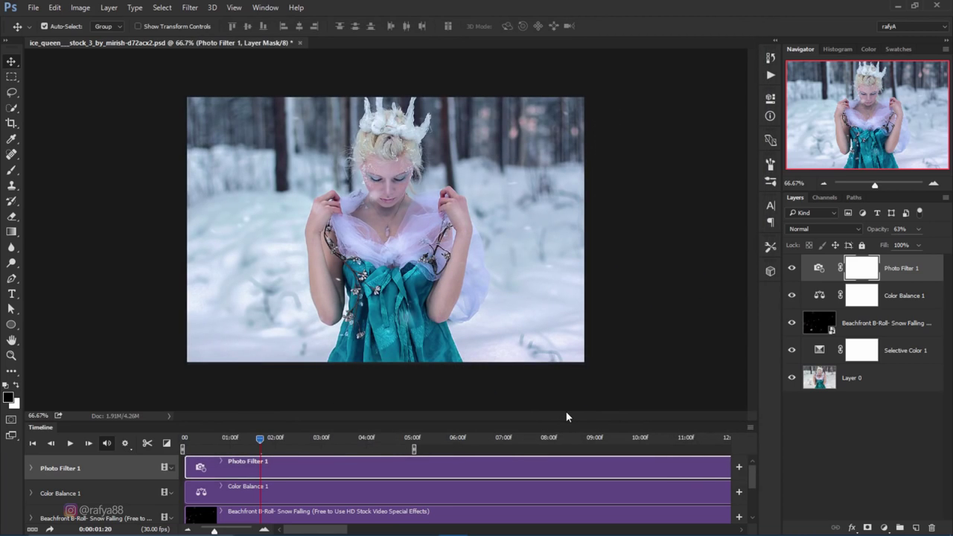
mouse_move(438, 534)
left_click(336, 524)
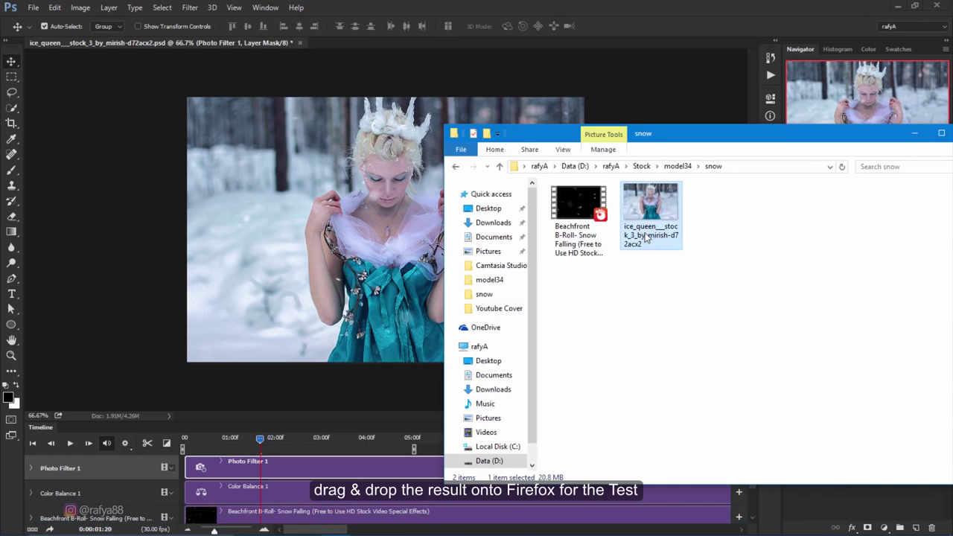
mouse_move(647, 237)
left_mouse_down()
mouse_move(395, 533)
mouse_move(366, 31)
left_mouse_up()
Step: View the exported ice queen GIF with falling snow in its Firefox tab
left_click(318, 28)
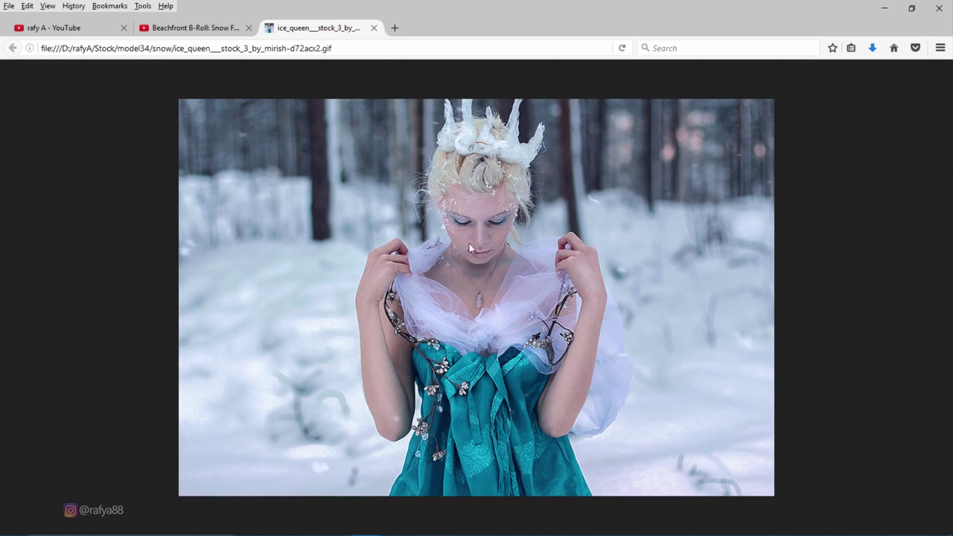